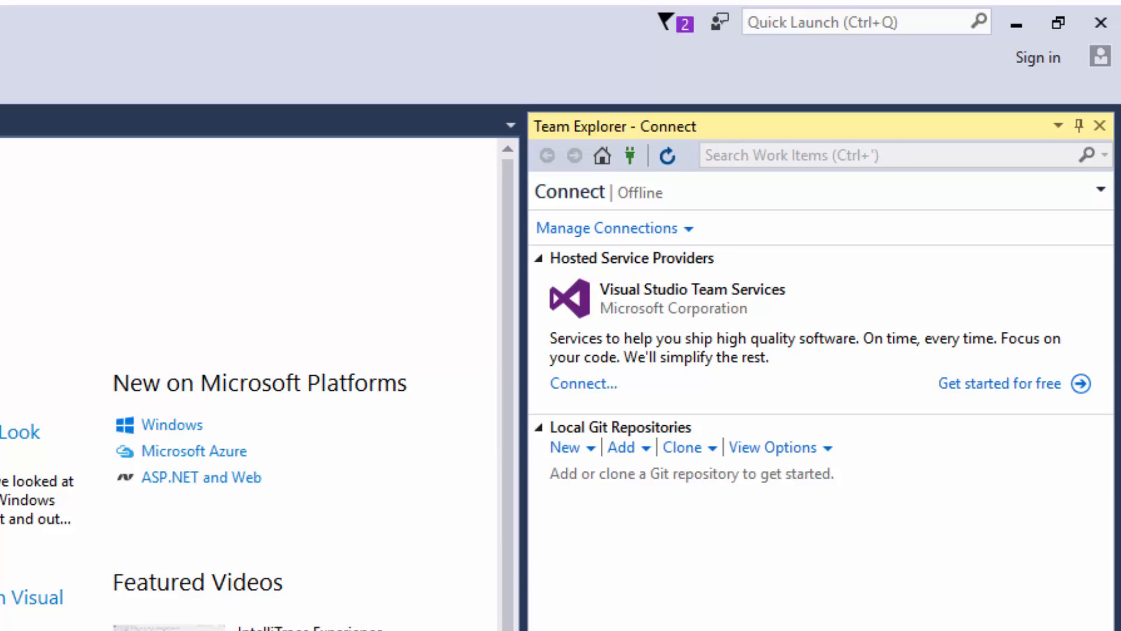
Step: Download GitHub Extension for Visual Studio from the online Visual Studio Gallery in Extensions and Updates
{"action": "left_click", "coordinate": [243, 35]}
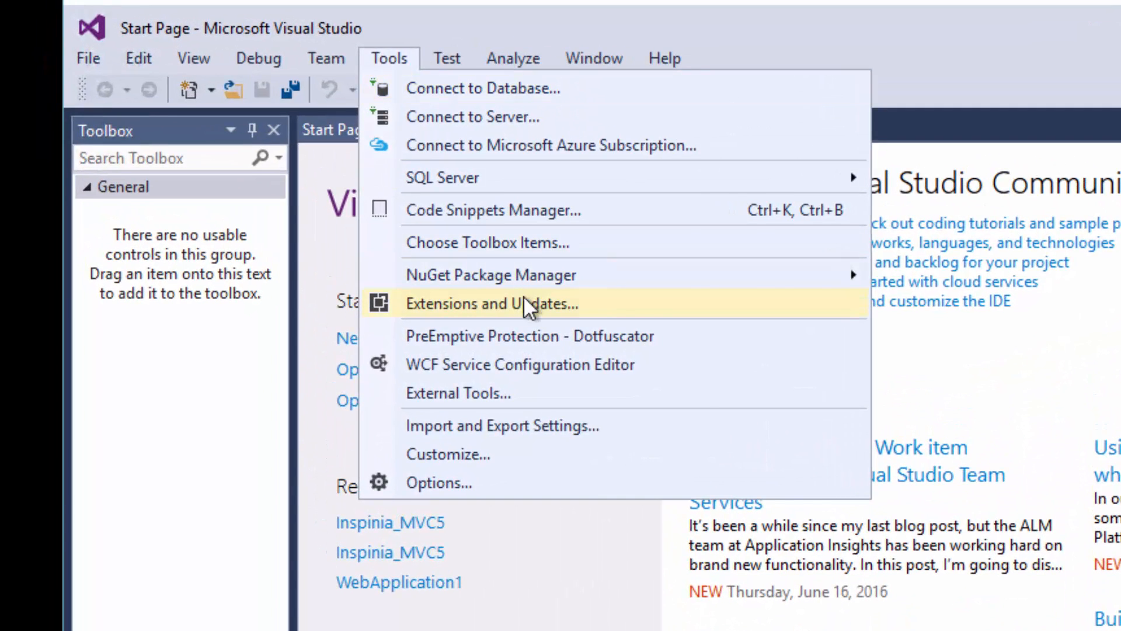
{"action": "left_click", "coordinate": [525, 297]}
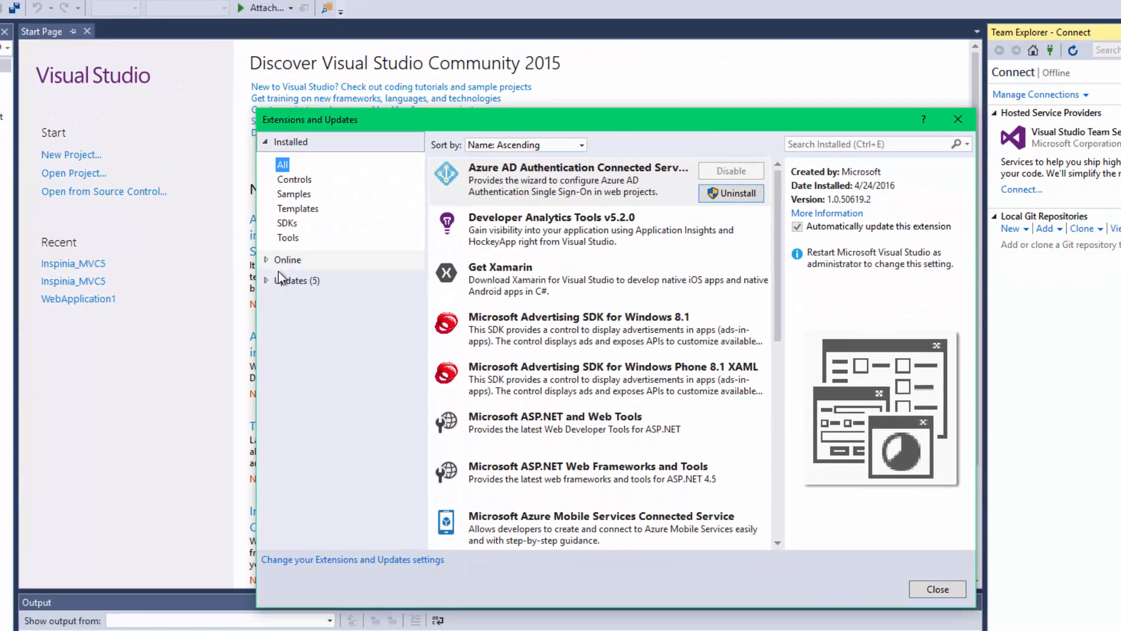
{"action": "left_click", "coordinate": [289, 261]}
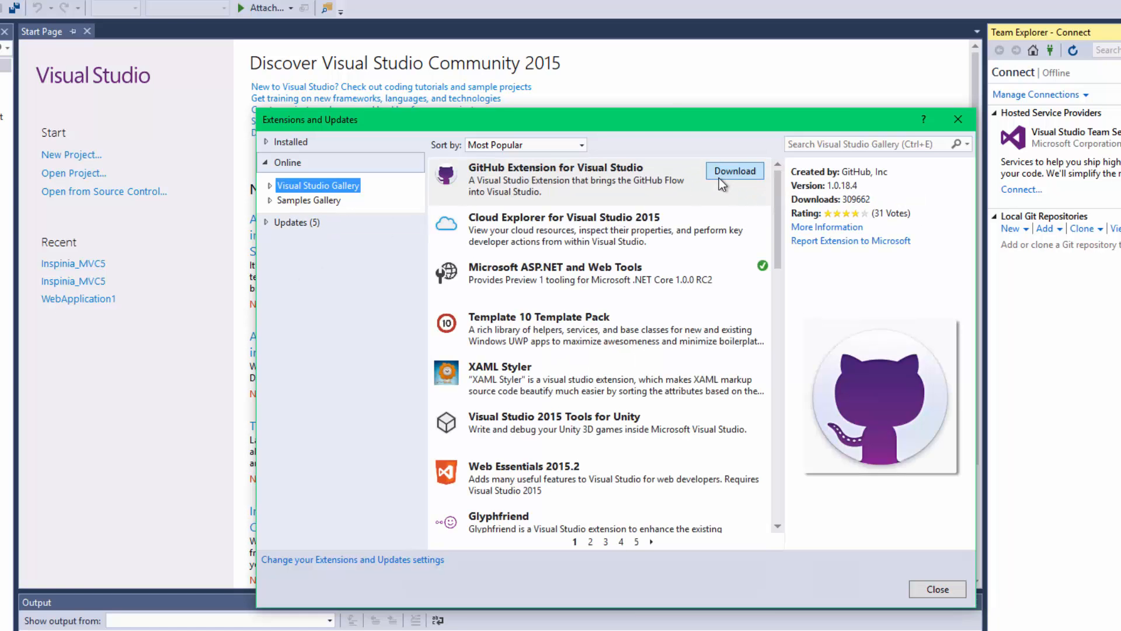
{"action": "left_click", "coordinate": [733, 167]}
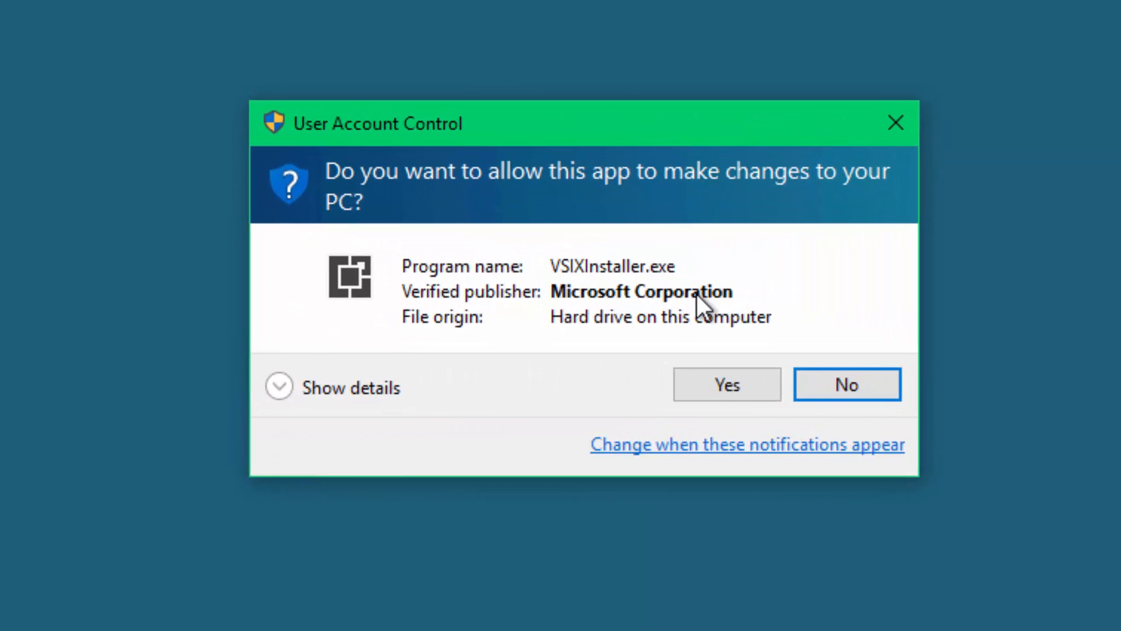
Step: Allow VSIXInstaller.exe to make changes, install the GitHub extension for Visual Studio Community 2015 and restart the IDE
{"action": "left_click", "coordinate": [721, 378]}
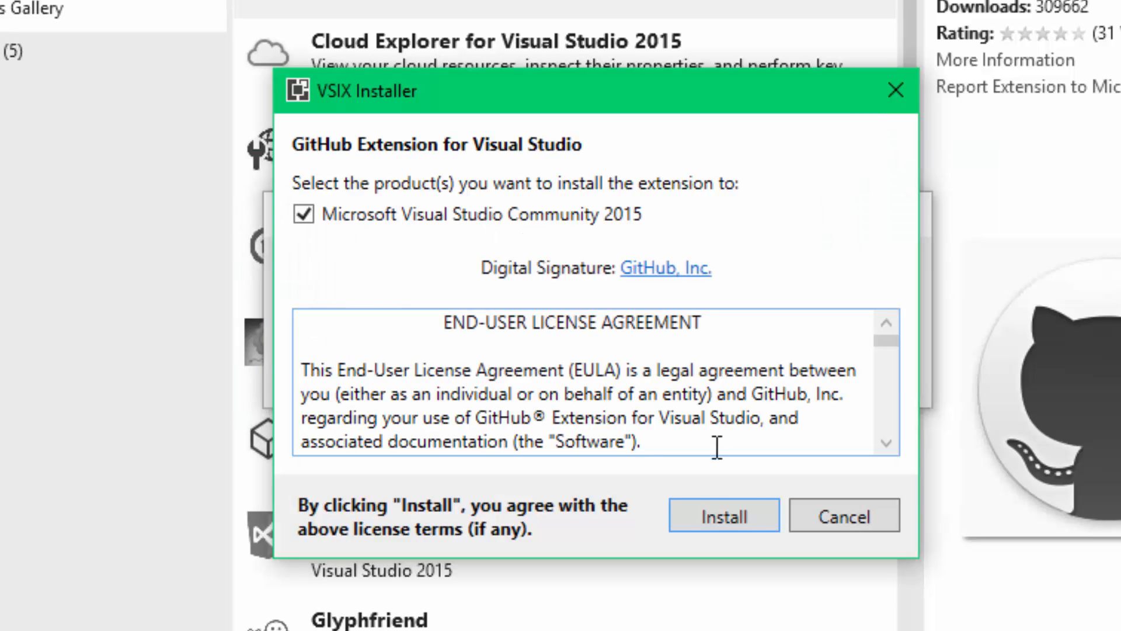
{"action": "left_click", "coordinate": [689, 517]}
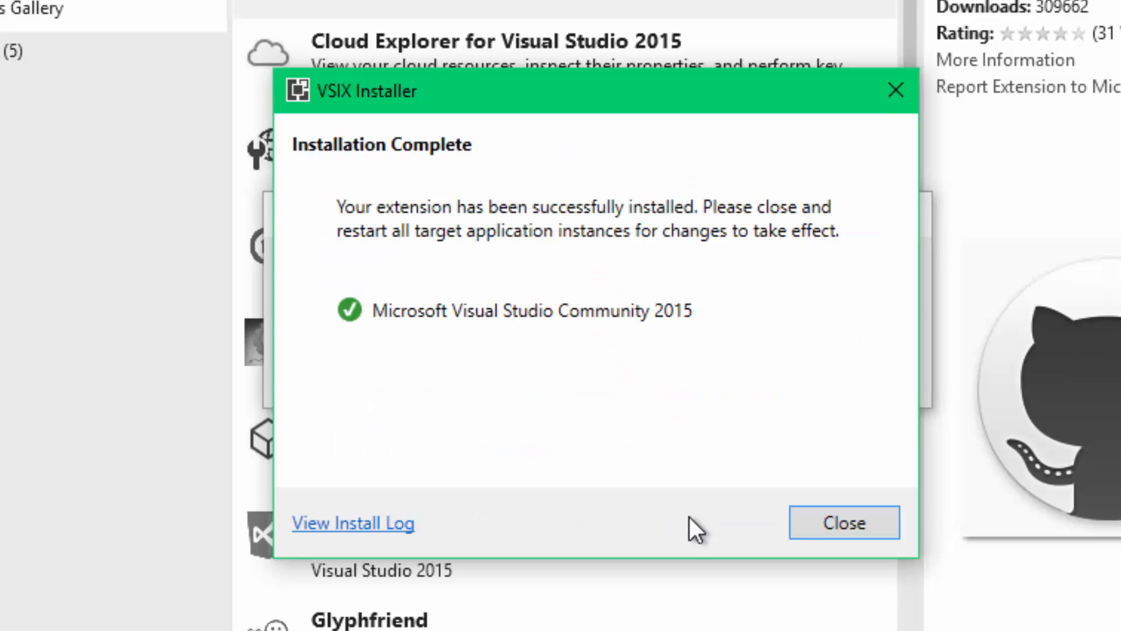
{"action": "left_click", "coordinate": [835, 523]}
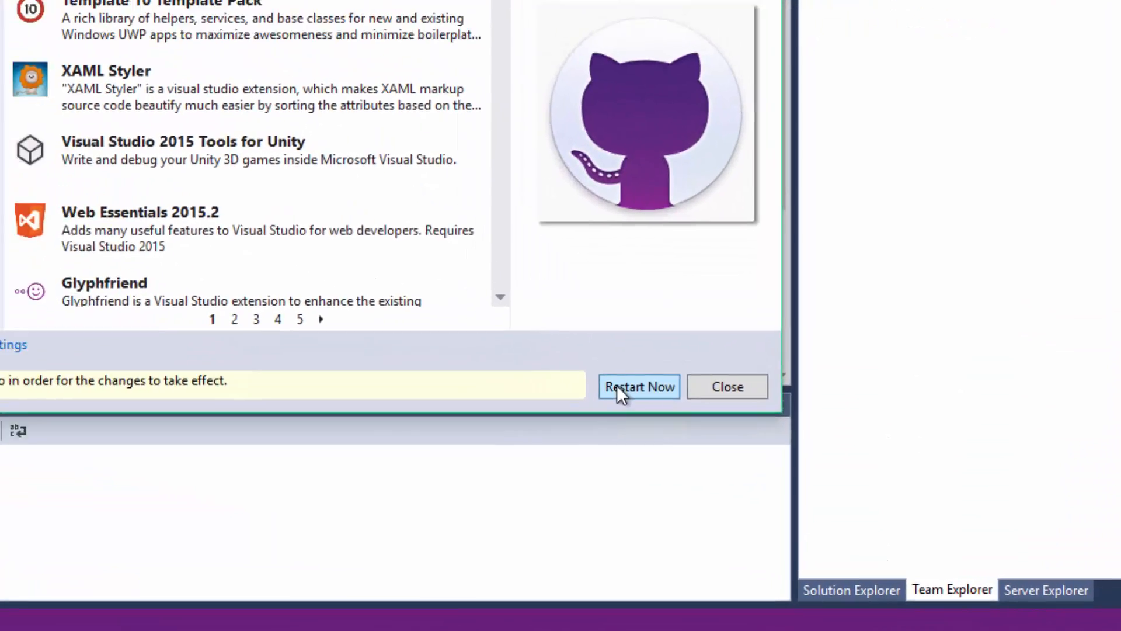
{"action": "left_click", "coordinate": [618, 388]}
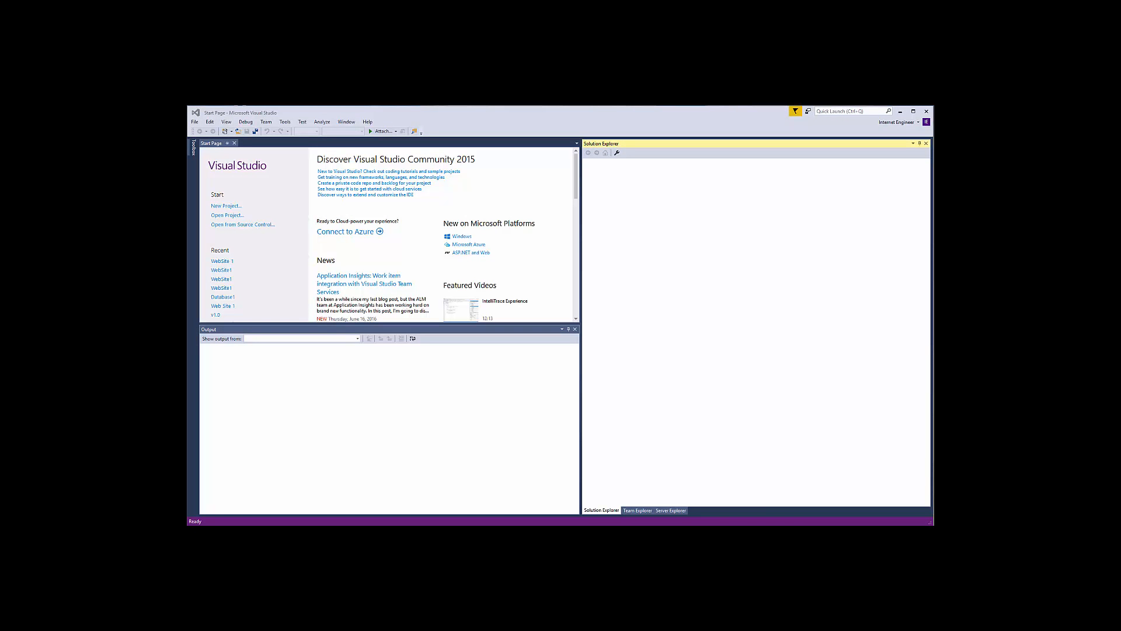
Step: Log in to GitHub from Team Explorer's connections page with the account e-mail and password
{"action": "left_click", "coordinate": [637, 511]}
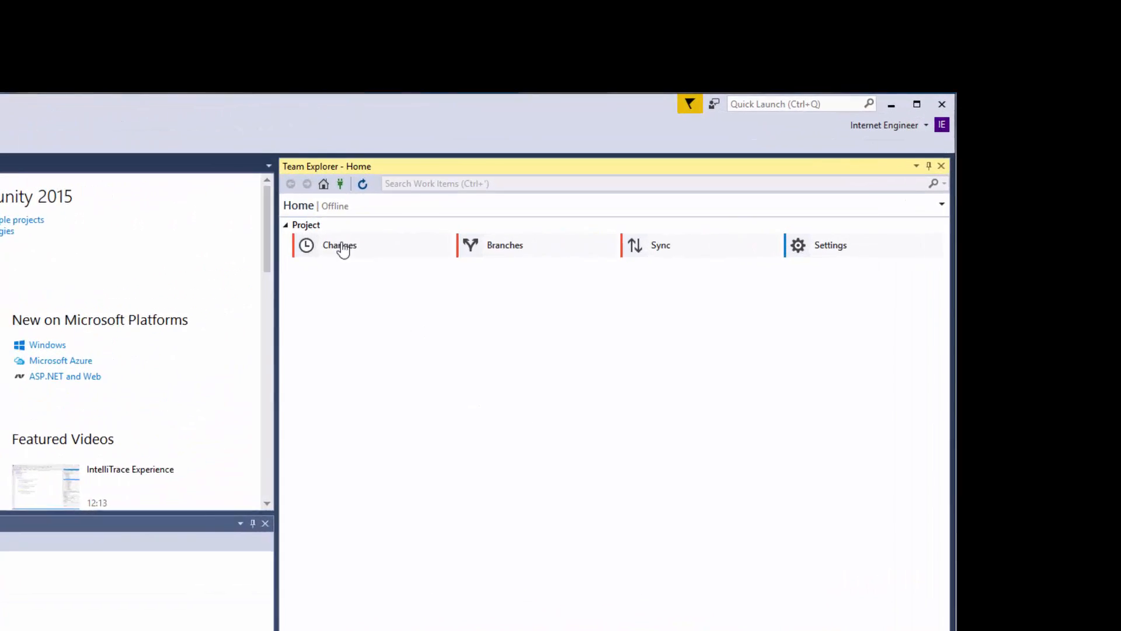
{"action": "left_click", "coordinate": [339, 183]}
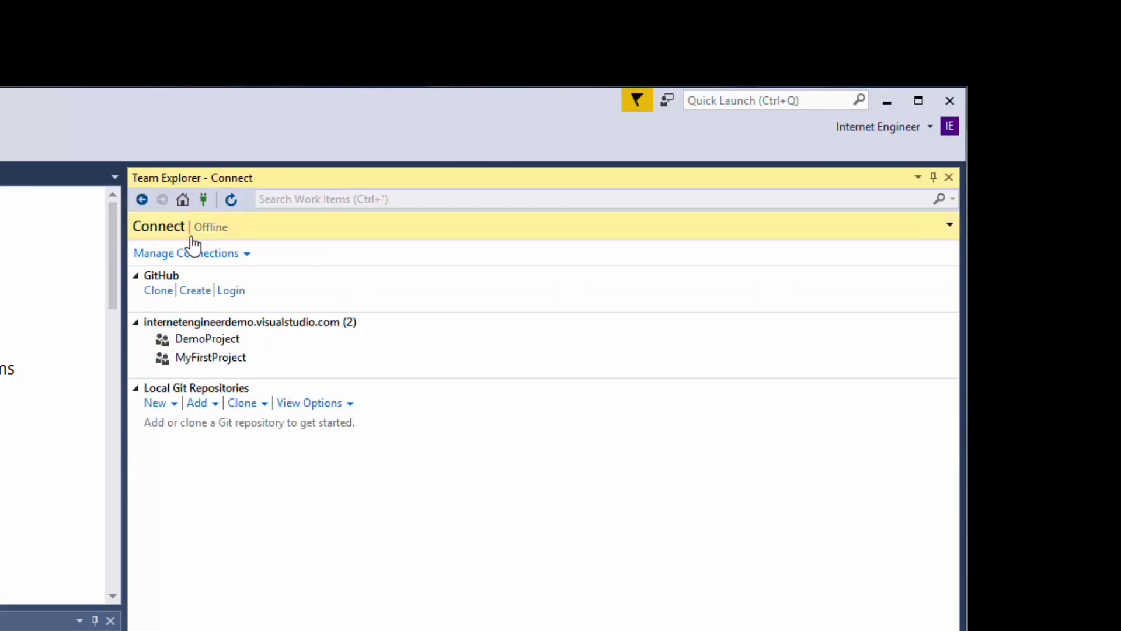
{"action": "left_click", "coordinate": [232, 290]}
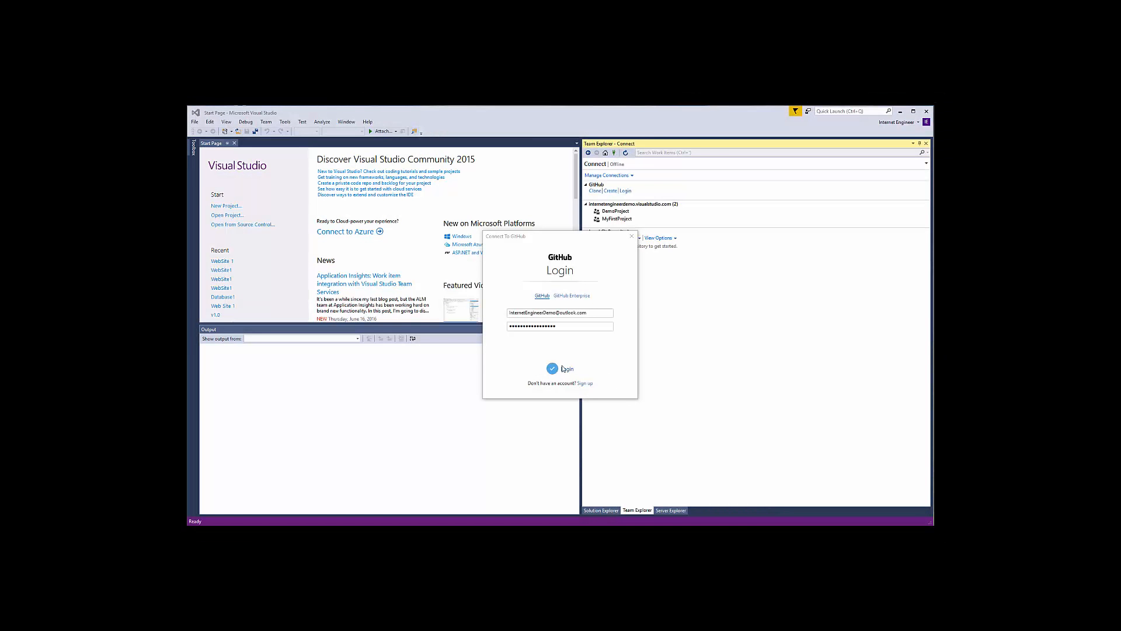
{"action": "left_click", "coordinate": [553, 369]}
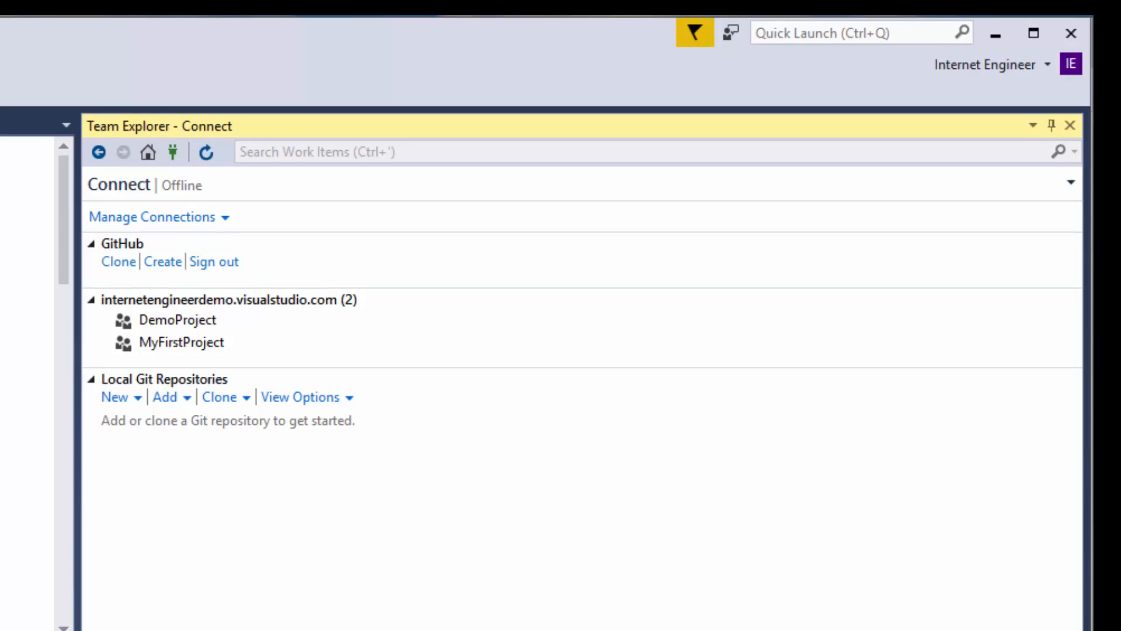
Step: Create a new local Git repository at d:\mylocalghub
{"action": "left_click", "coordinate": [114, 399]}
{"action": "key", "text": "ctrl+a"}
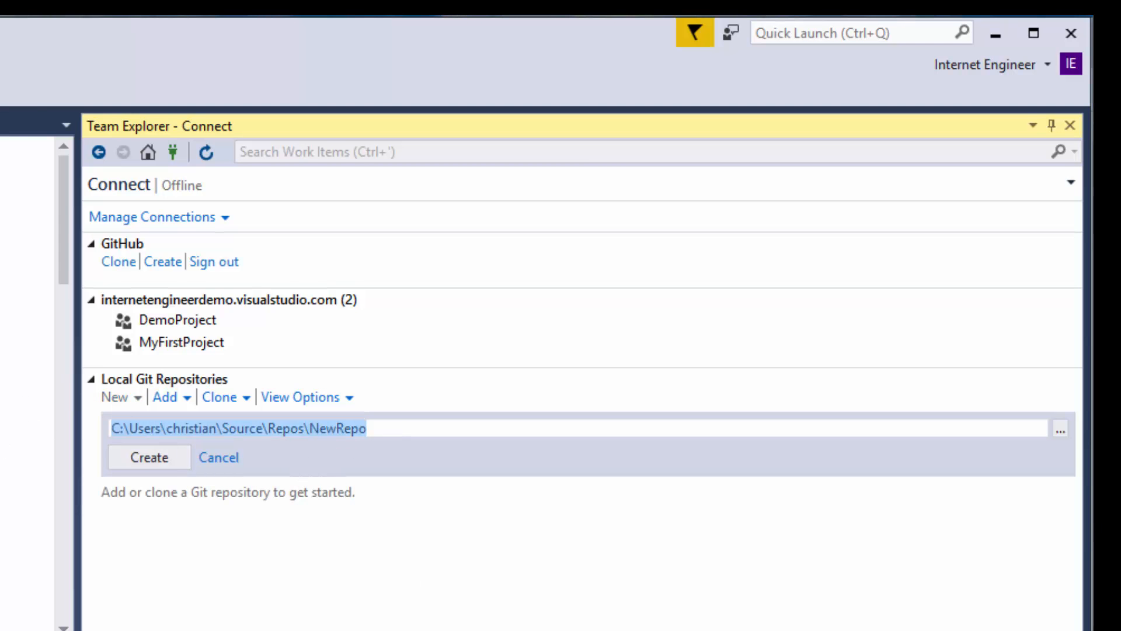
{"action": "type", "text": "d:"}
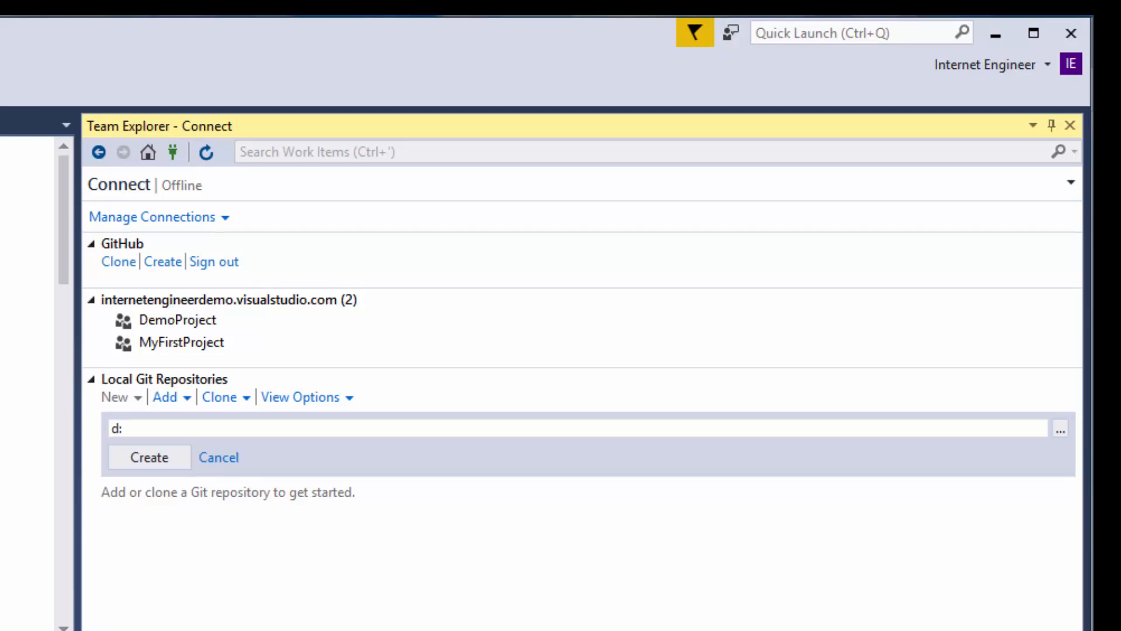
{"action": "type", "text": "\\mylocalghub"}
{"action": "left_click", "coordinate": [149, 451]}
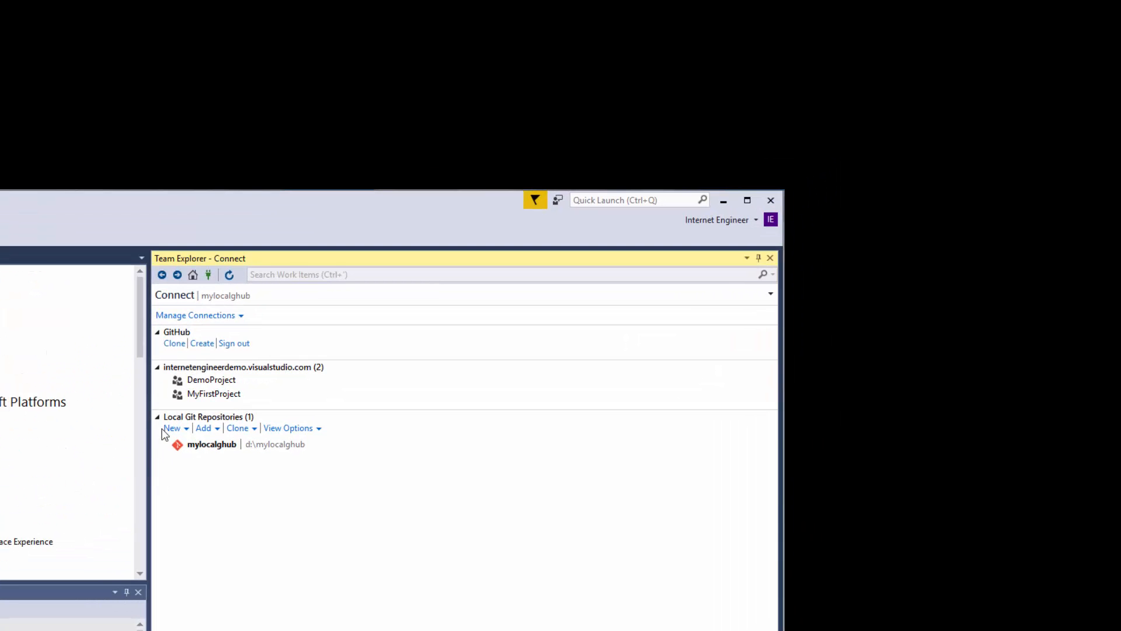
Step: Open the mylocalghub repository and set up a new ASP.NET Web Application named WebSite1, with creation of a new Git repository disabled
{"action": "double_click", "coordinate": [230, 446]}
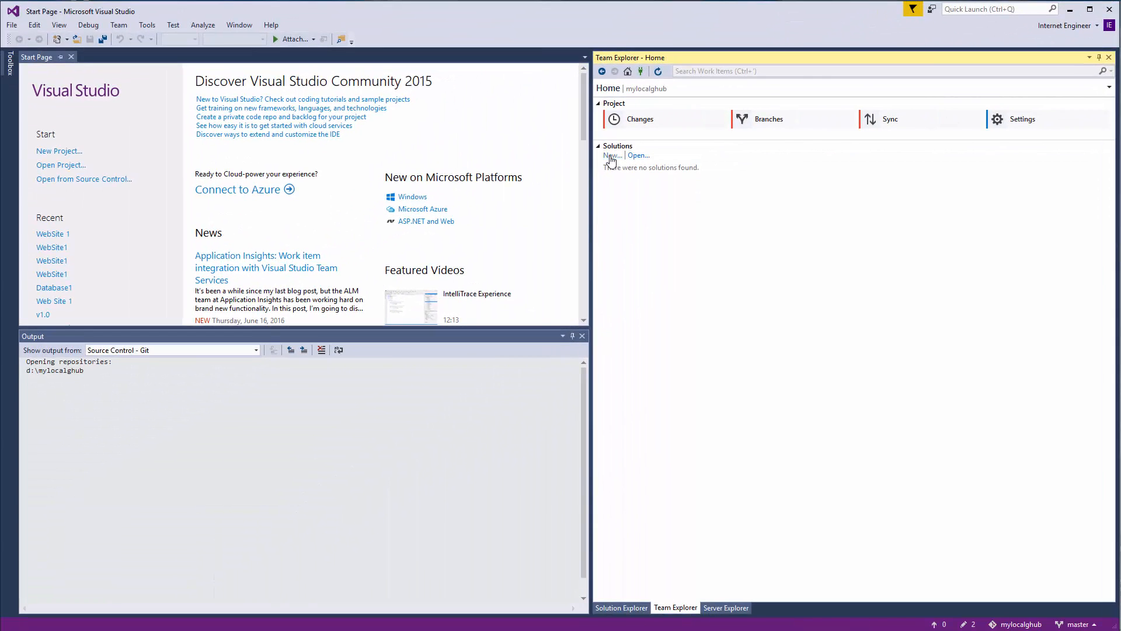
{"action": "left_click", "coordinate": [610, 156]}
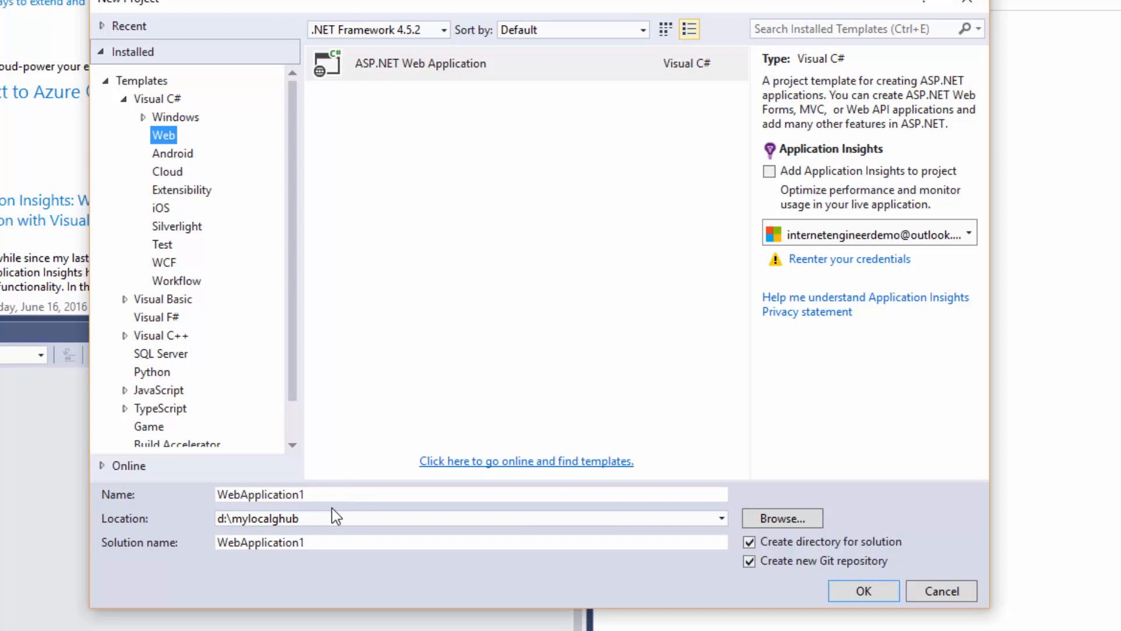
{"action": "left_click", "coordinate": [362, 494]}
{"action": "left_click_drag", "start_coordinate": [411, 494], "coordinate": [68, 478]}
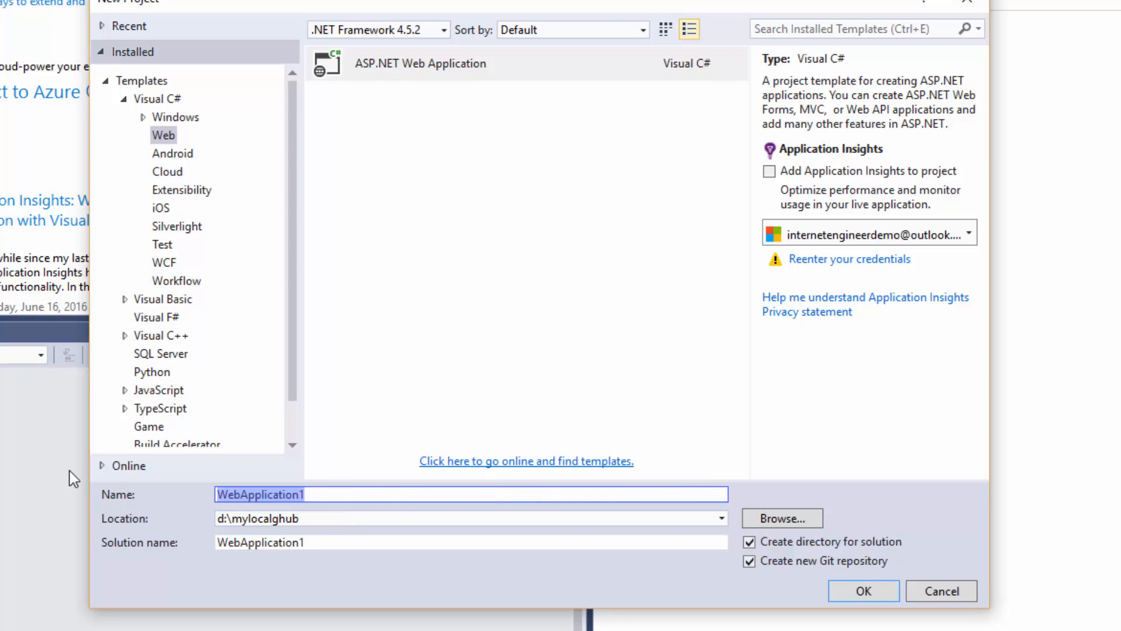
{"action": "type", "text": "WebS"}
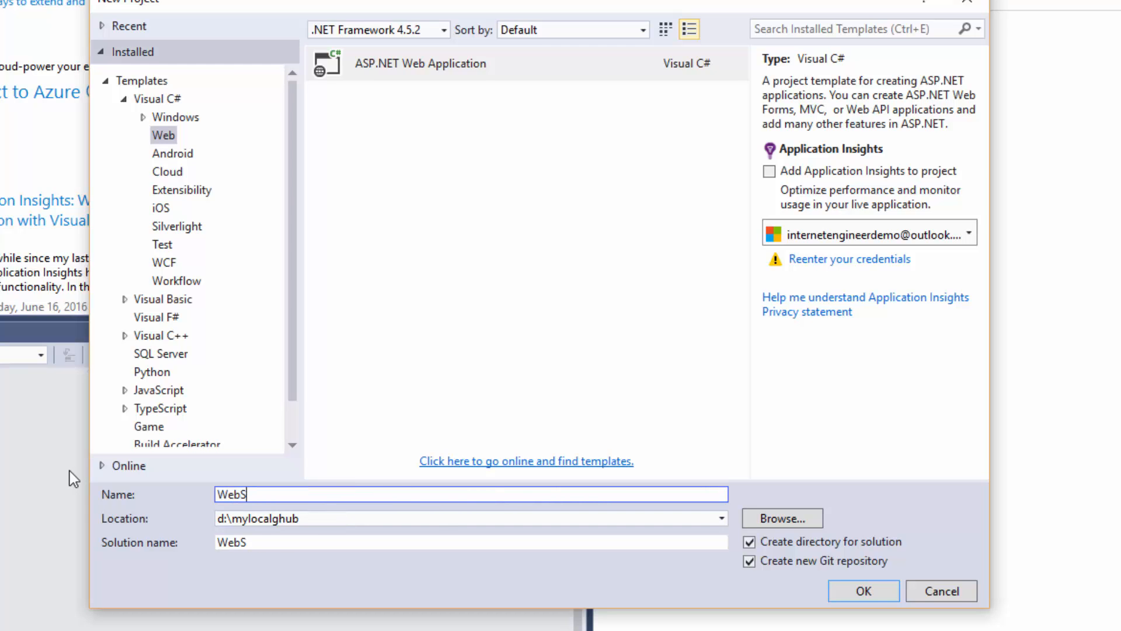
{"action": "type", "text": "ite1"}
{"action": "left_click", "coordinate": [784, 564]}
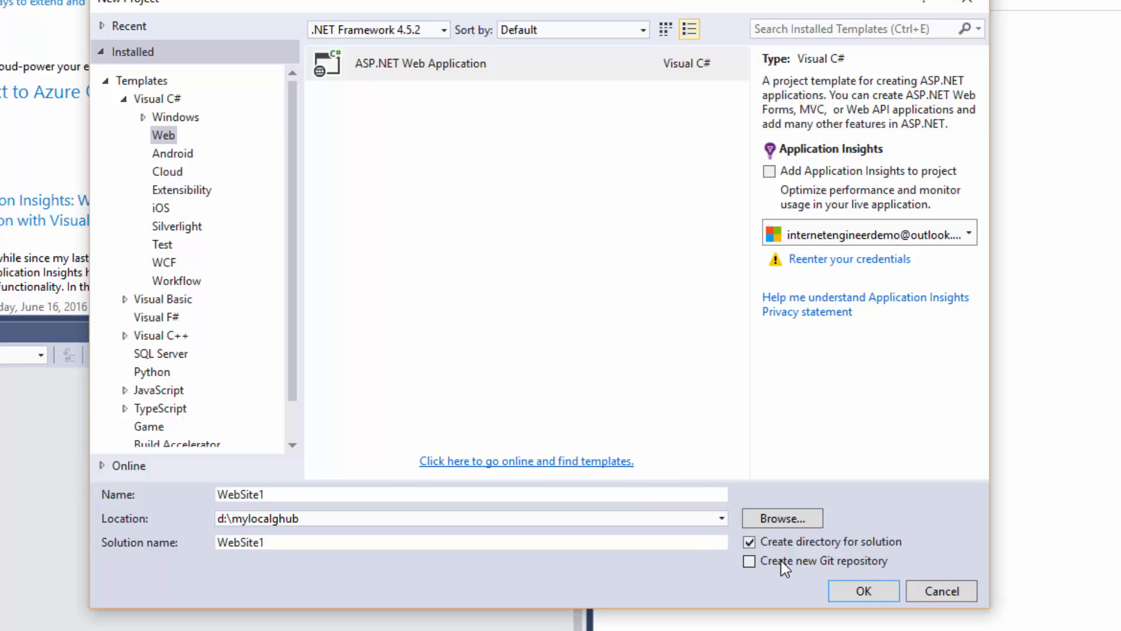
Step: Create a WebSites folder inside mylocalghub and choose it as the project location
{"action": "left_click", "coordinate": [787, 517]}
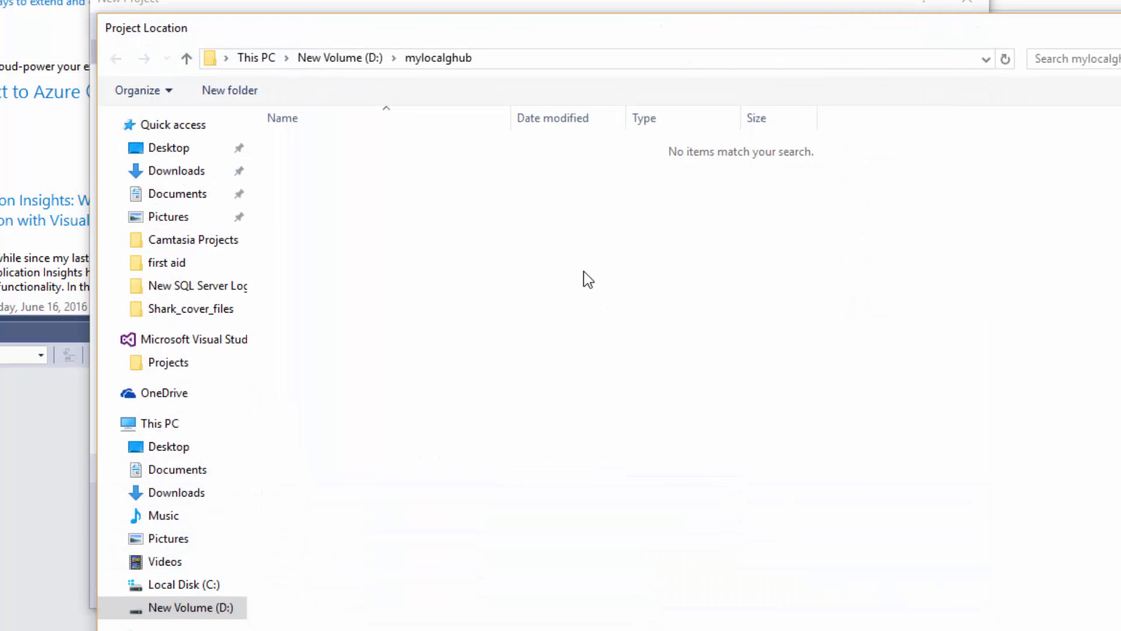
{"action": "left_click", "coordinate": [242, 95]}
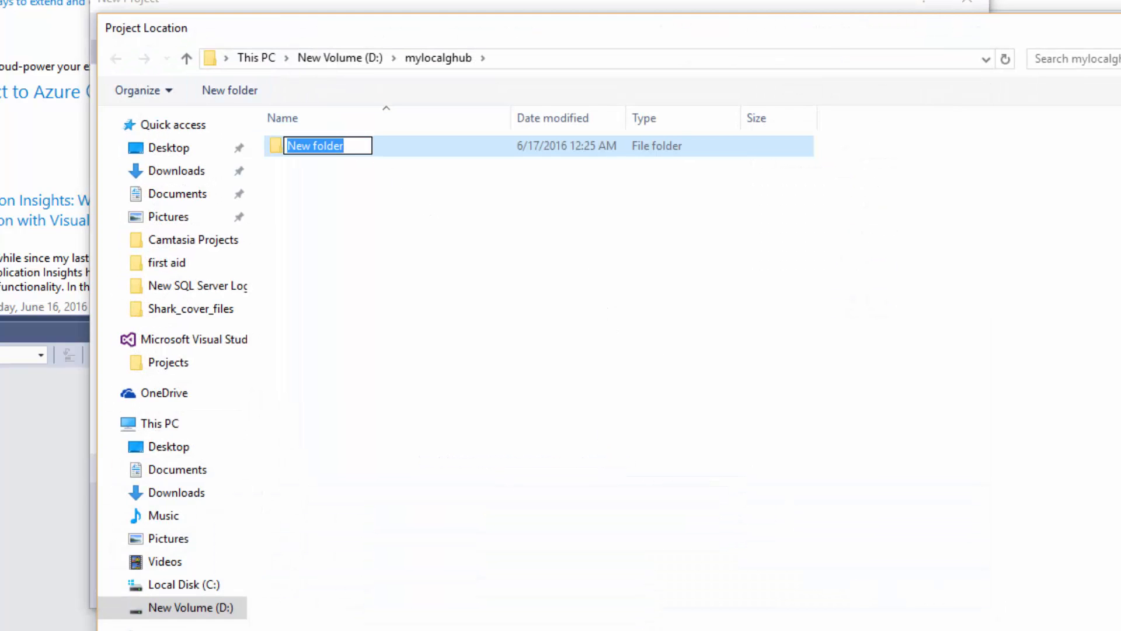
{"action": "type", "text": "We"}
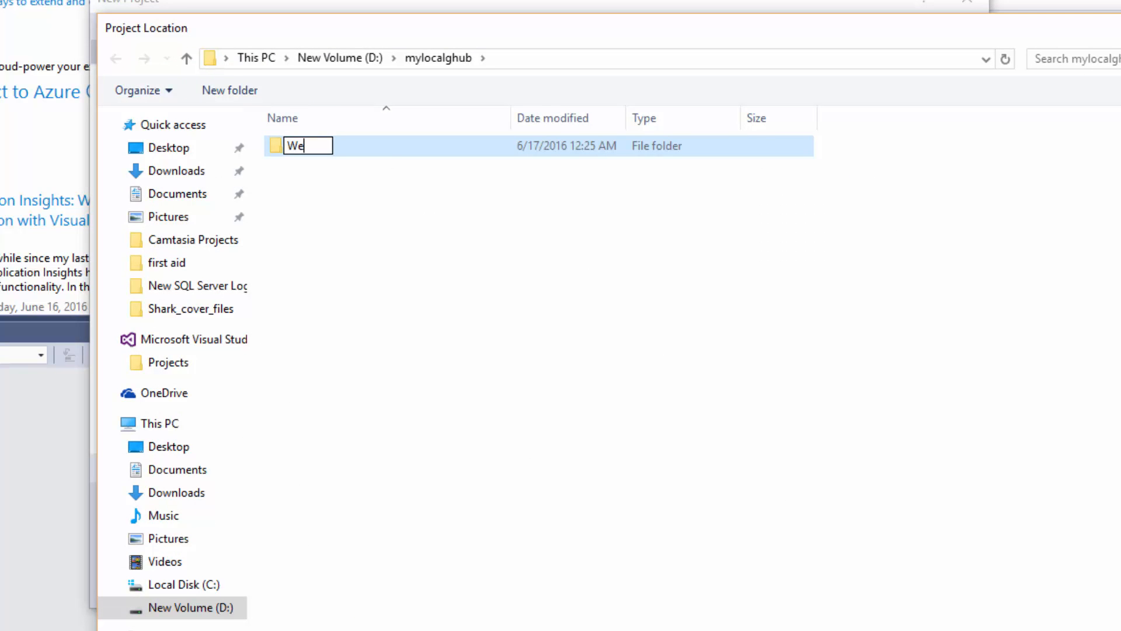
{"action": "type", "text": "bSites"}
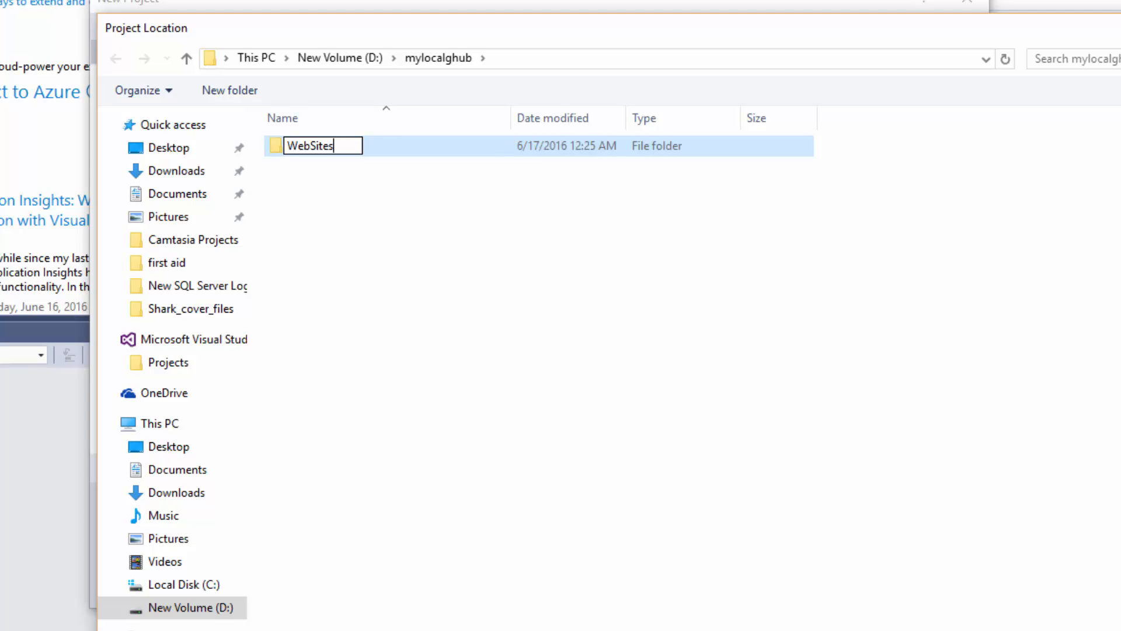
{"action": "key", "text": "Return"}
{"action": "key", "text": "Return"}
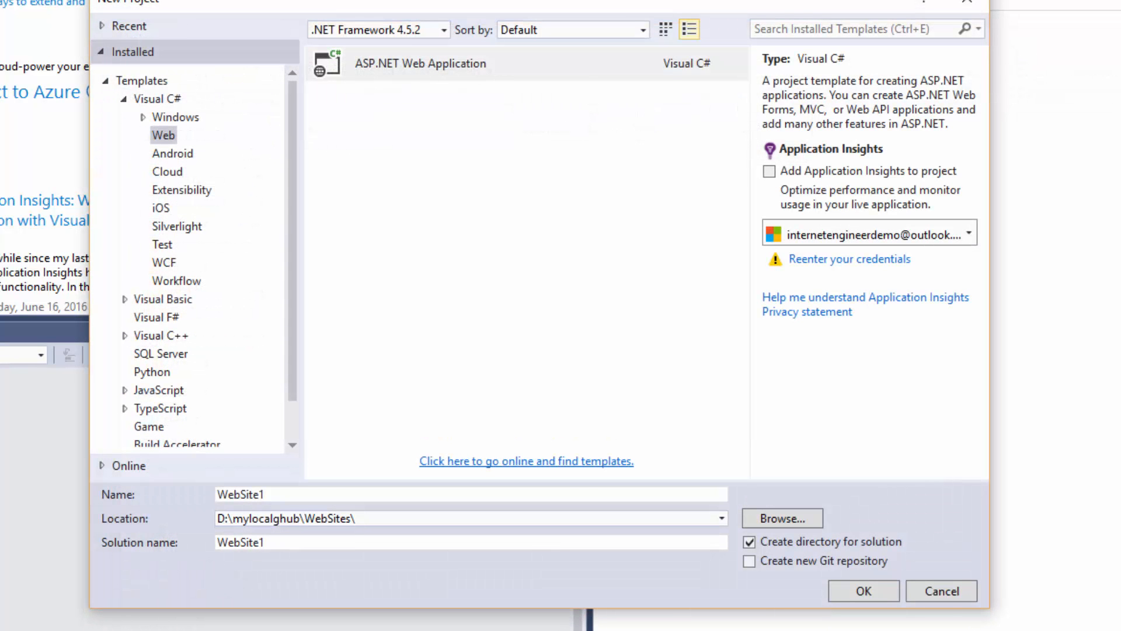
Step: Create the WebSite1 project from the MVC template and show its files in Solution Explorer
{"action": "left_click", "coordinate": [855, 590]}
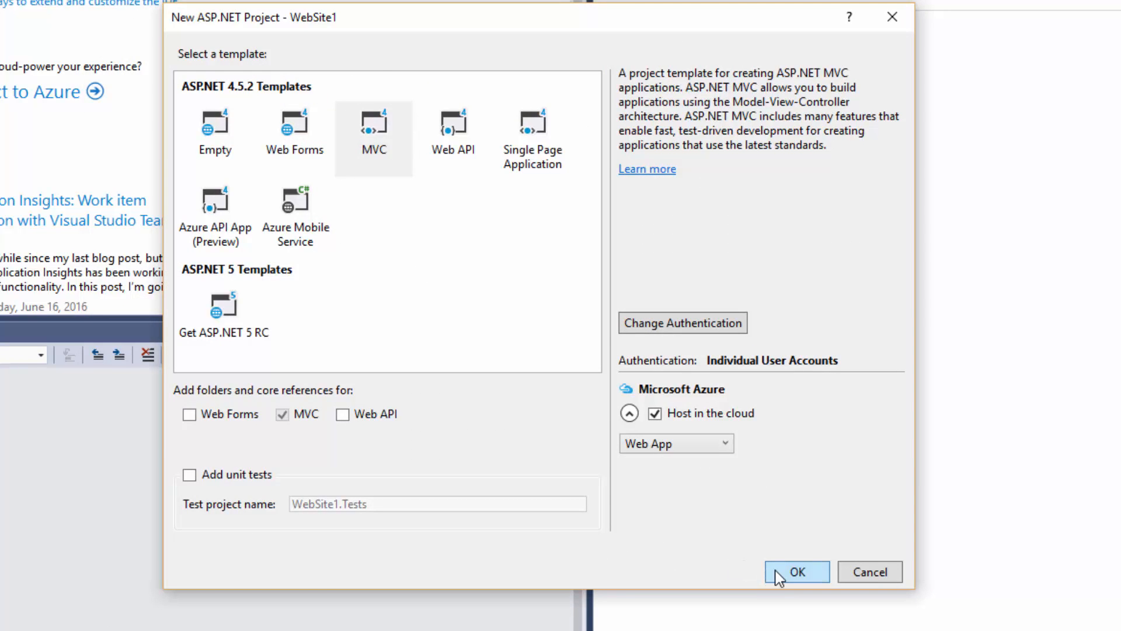
{"action": "left_click", "coordinate": [780, 574]}
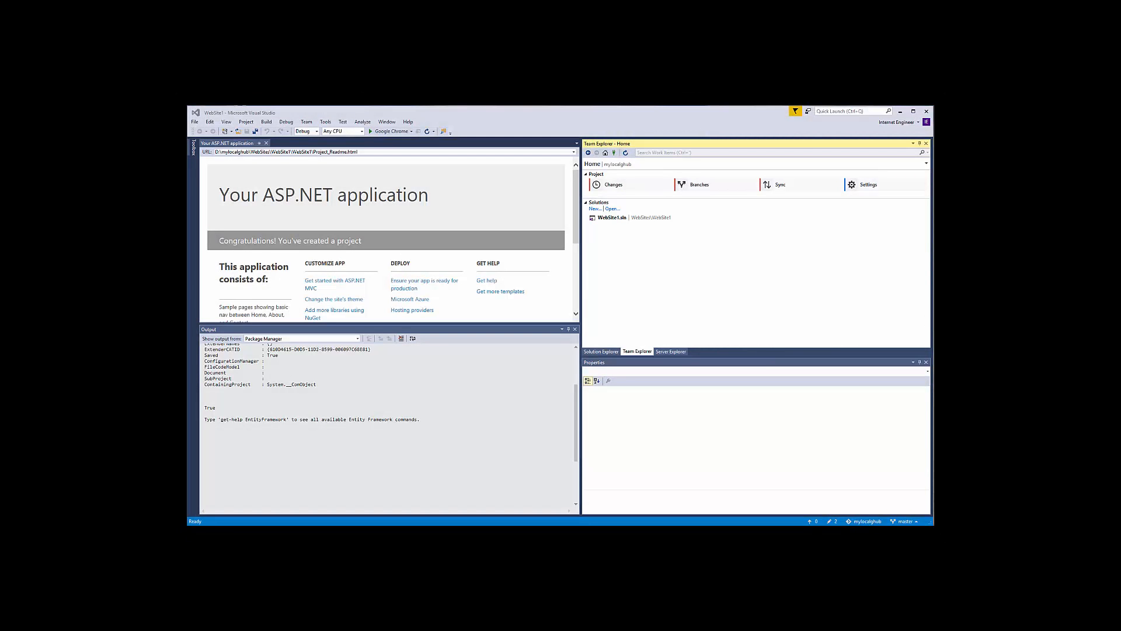
{"action": "left_click", "coordinate": [600, 351]}
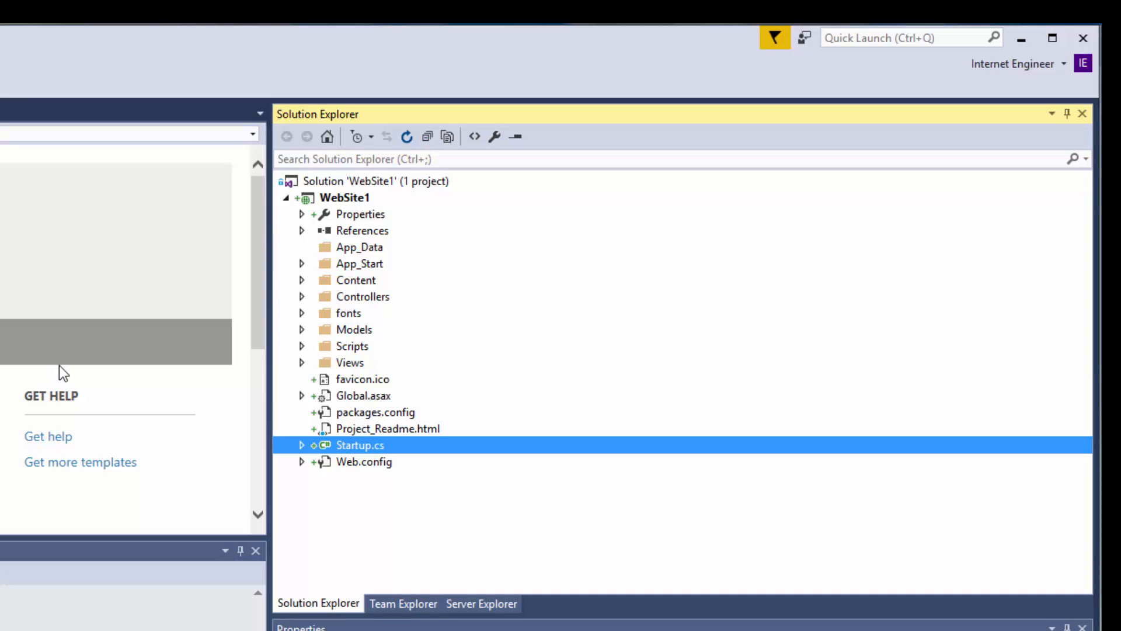
Step: Open the mylocalghub changes in Team Explorer and save the committer's name and e-mail address as Git user information
{"action": "left_click", "coordinate": [393, 606]}
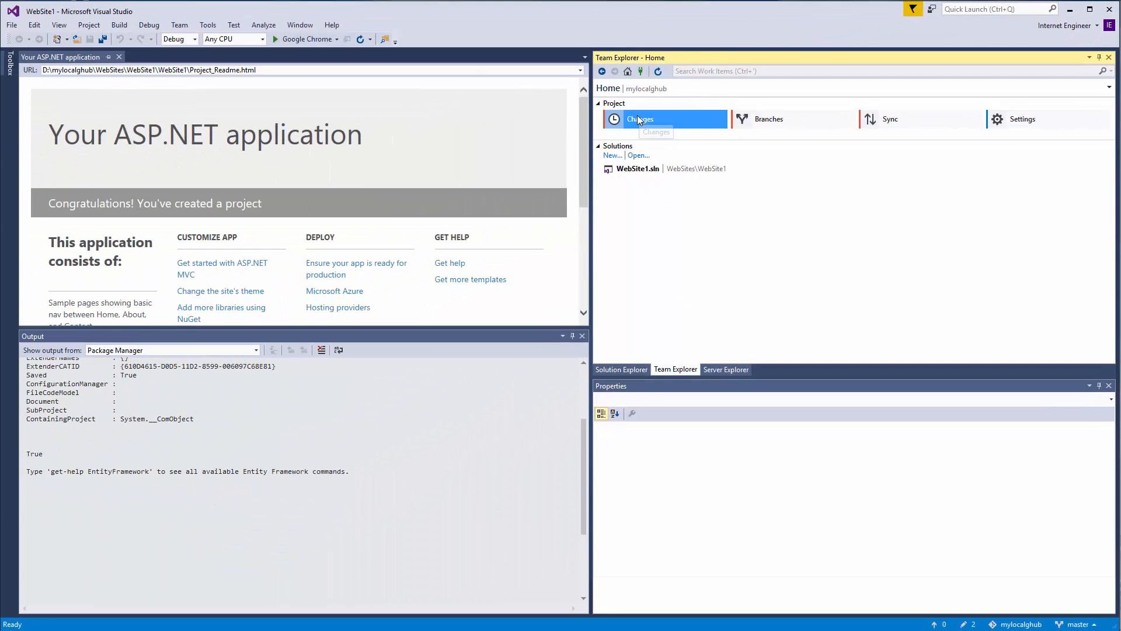
{"action": "left_click", "coordinate": [345, 212]}
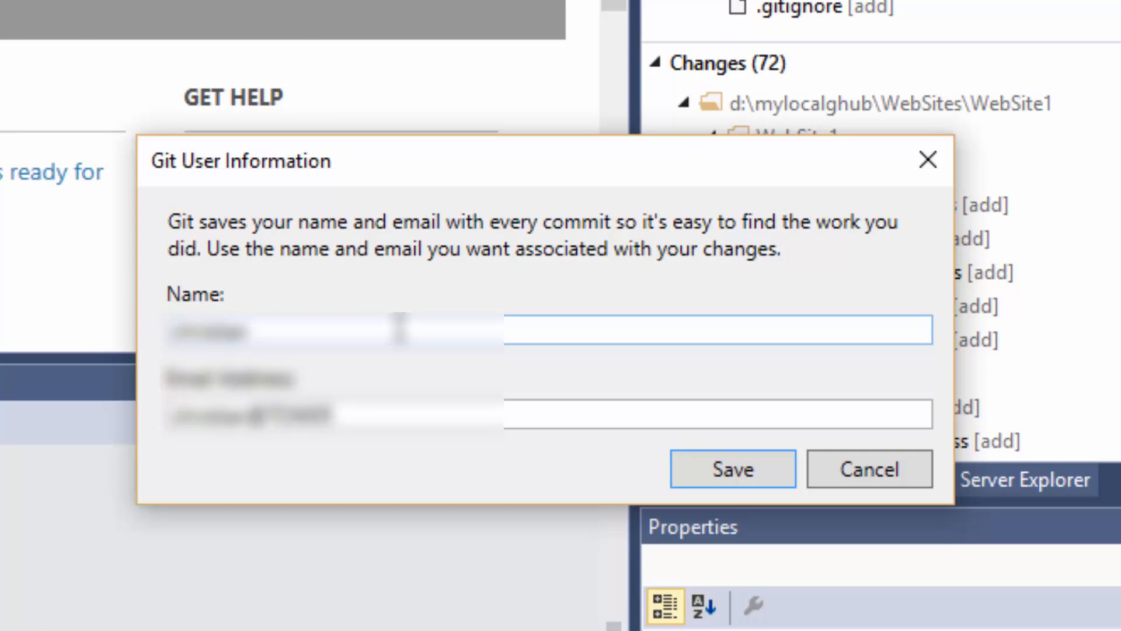
{"action": "left_click_drag", "start_coordinate": [399, 329], "coordinate": [193, 331]}
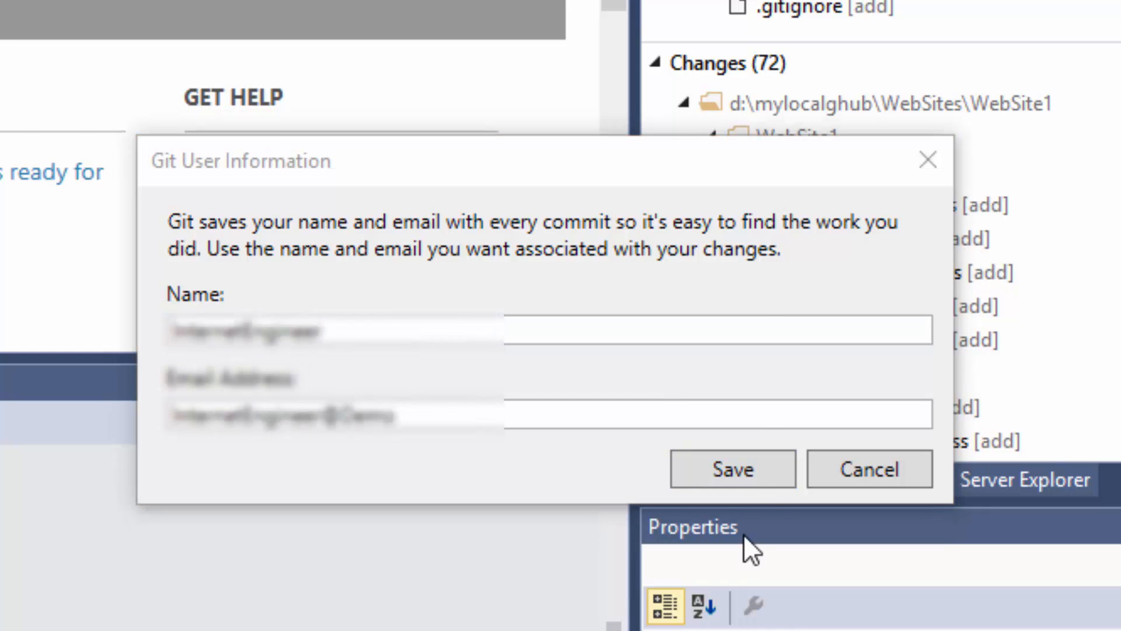
{"action": "left_click", "coordinate": [734, 470]}
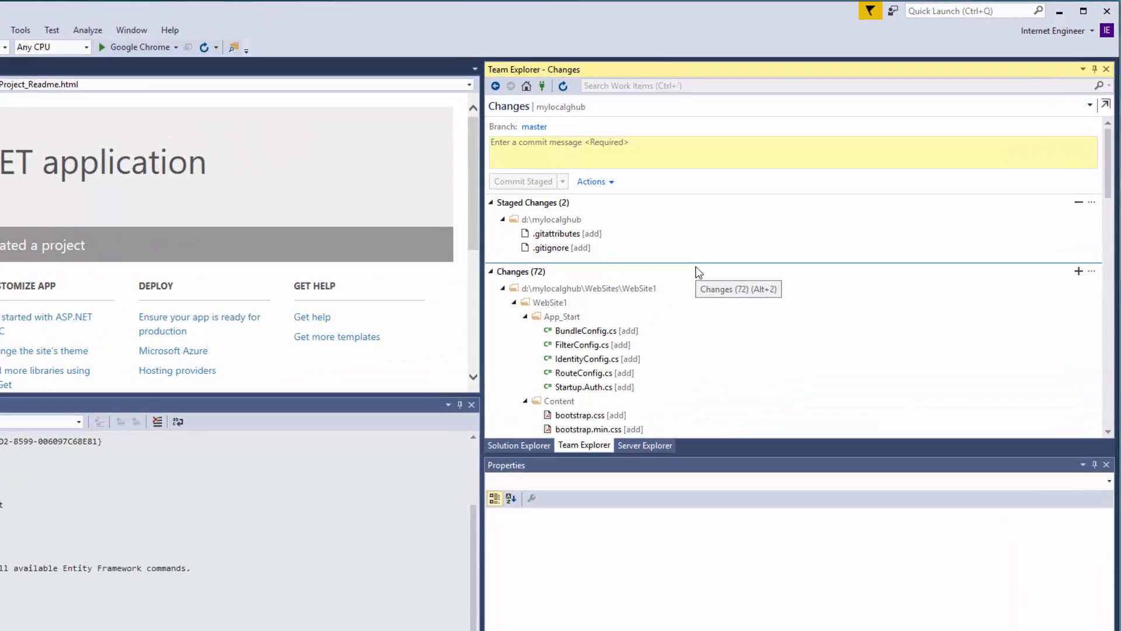
Step: Enter "My First Commit" as the commit message for the master branch
{"action": "type", "text": "My"}
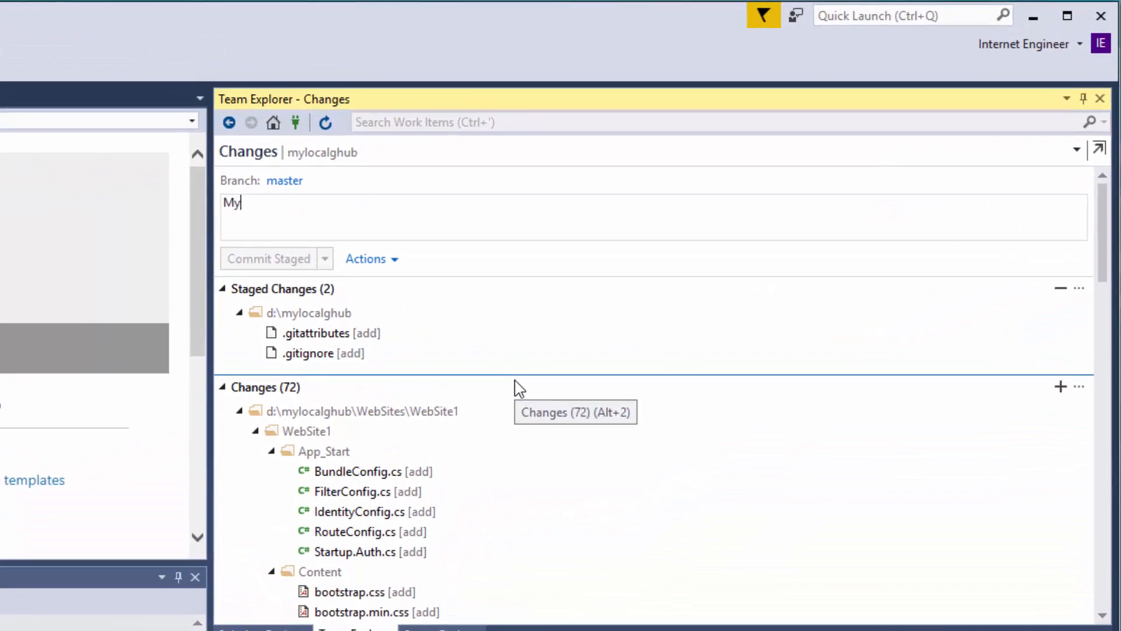
{"action": "type", "text": " First Comm"}
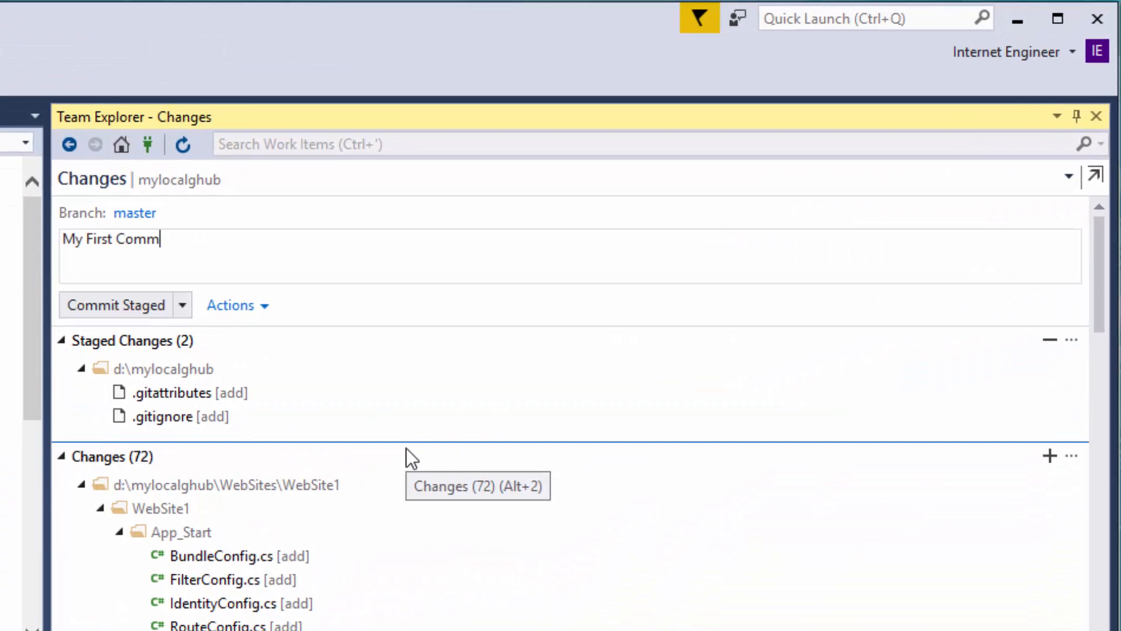
{"action": "type", "text": "it"}
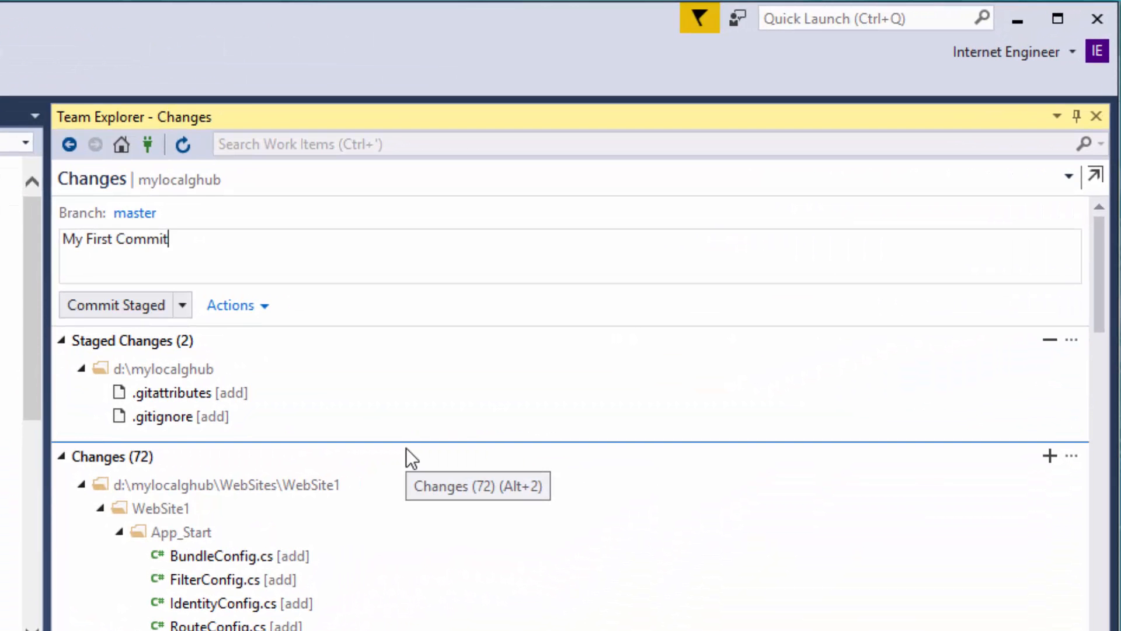
Step: Commit the changes to the local master branch and return to the project files in Solution Explorer
{"action": "left_click", "coordinate": [145, 299]}
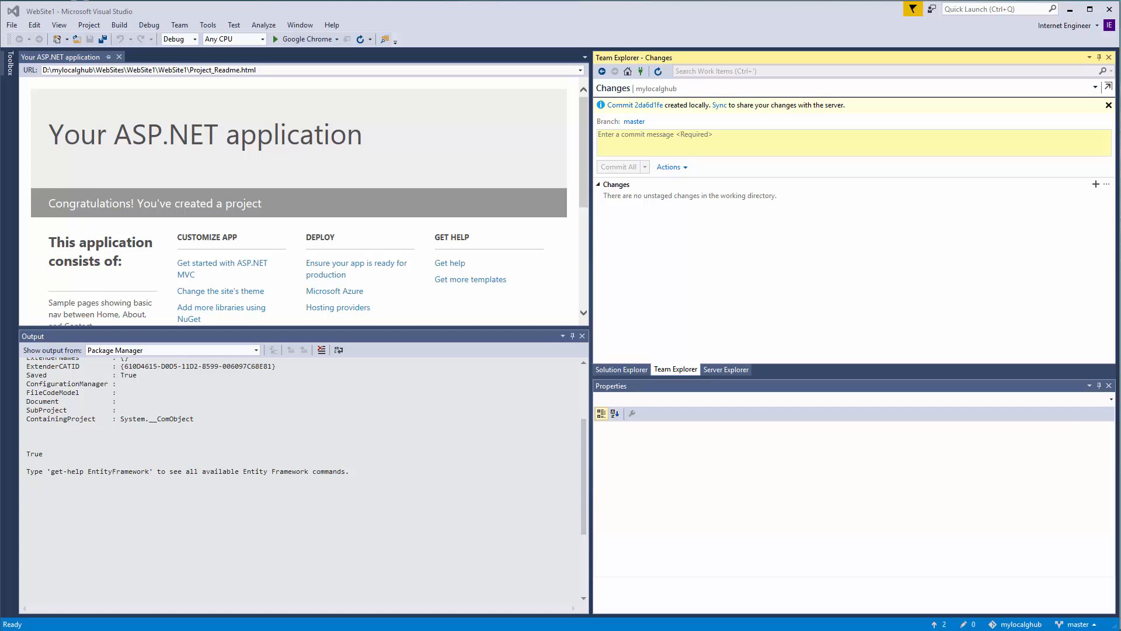
{"action": "left_click", "coordinate": [633, 371]}
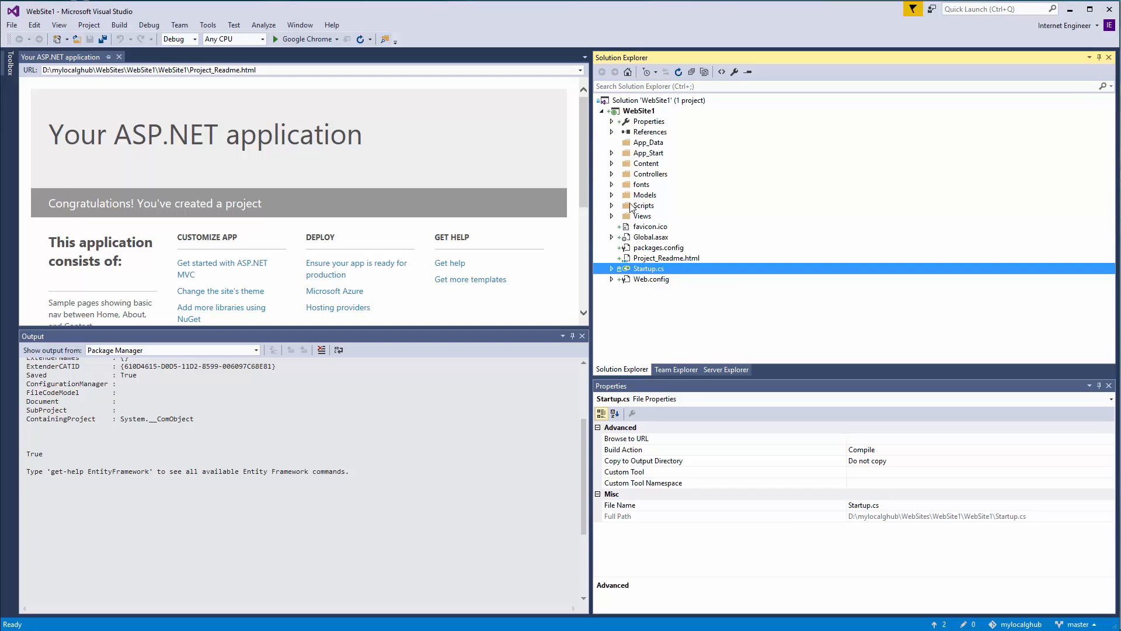
Step: Open _ExternalLoginsListPartial.cshtml from the Account folder under Views
{"action": "left_click", "coordinate": [611, 216]}
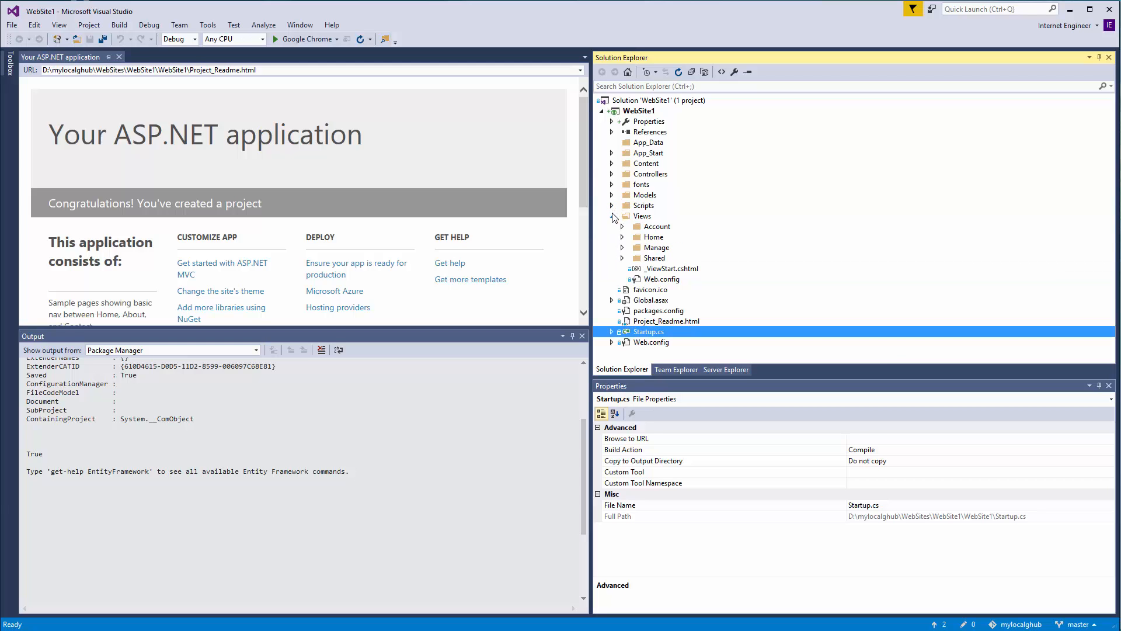
{"action": "left_click", "coordinate": [662, 229]}
{"action": "double_click", "coordinate": [663, 230]}
{"action": "left_click", "coordinate": [687, 229]}
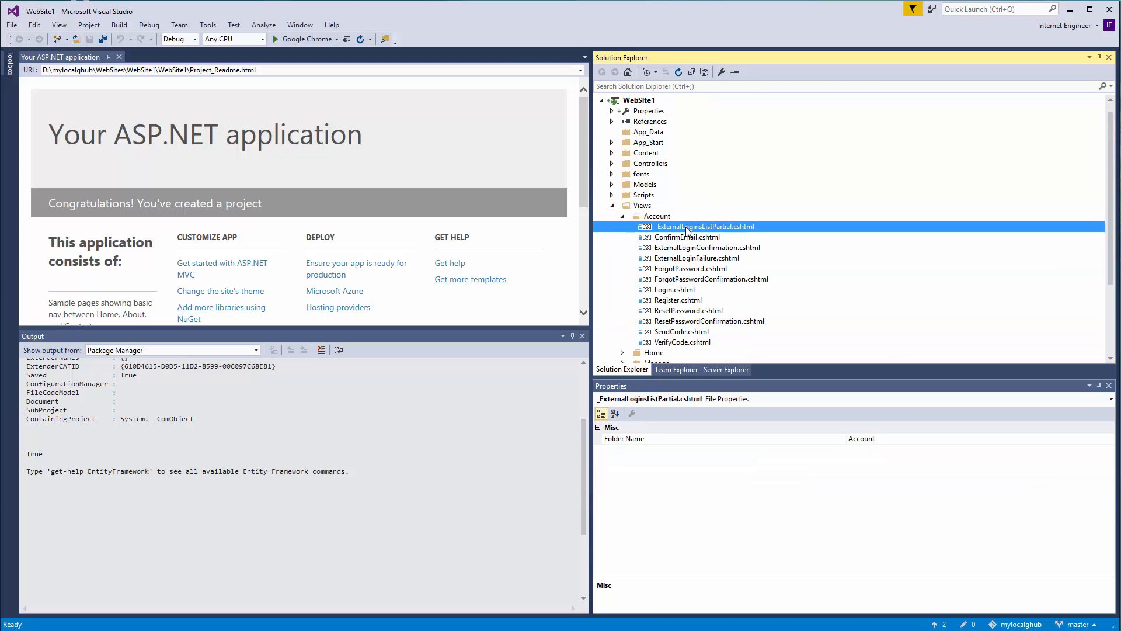
{"action": "key", "text": "Return"}
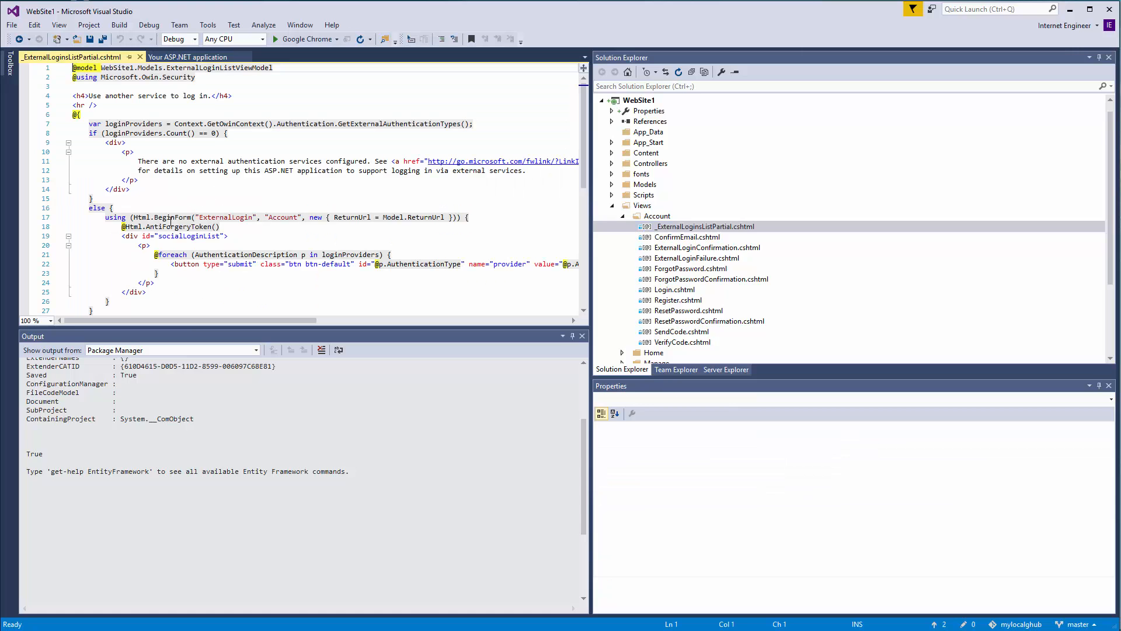
Step: Extend the h4 heading to "Use another service to log in...", then save and close the file
{"action": "left_click", "coordinate": [203, 95]}
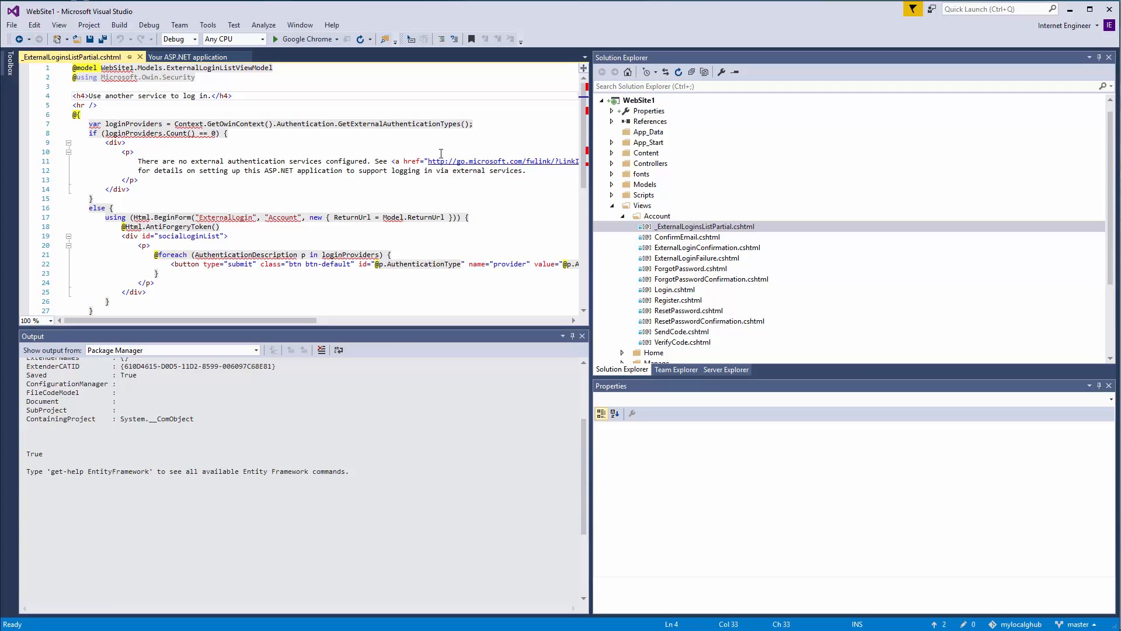
{"action": "type", "text": ".."}
{"action": "key", "text": "ctrl+s"}
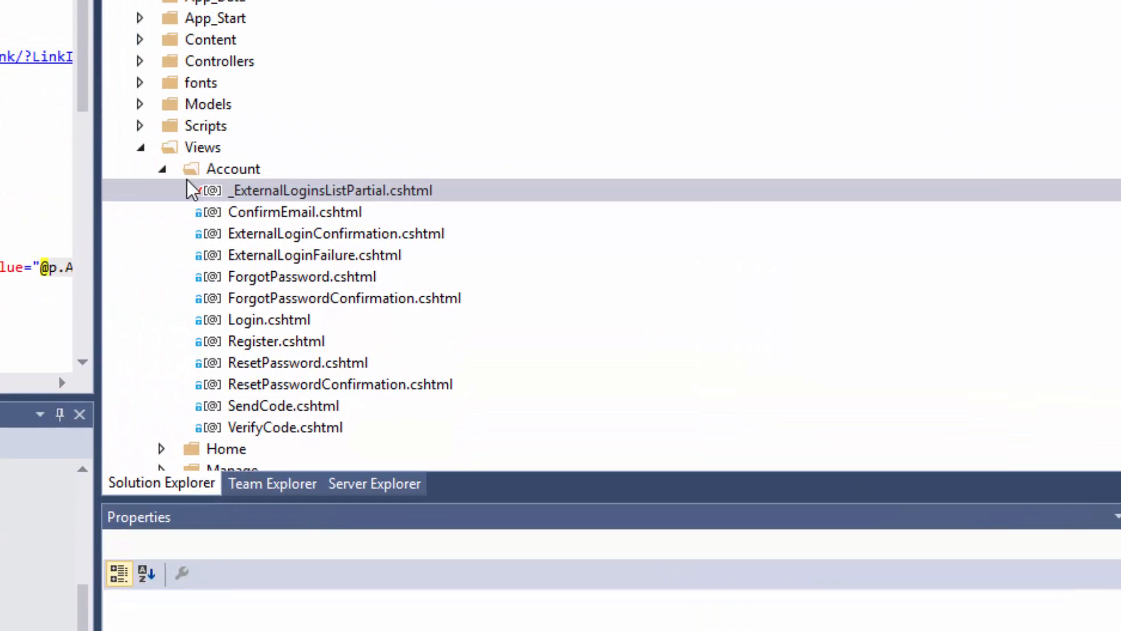
{"action": "mouse_move", "coordinate": [202, 195]}
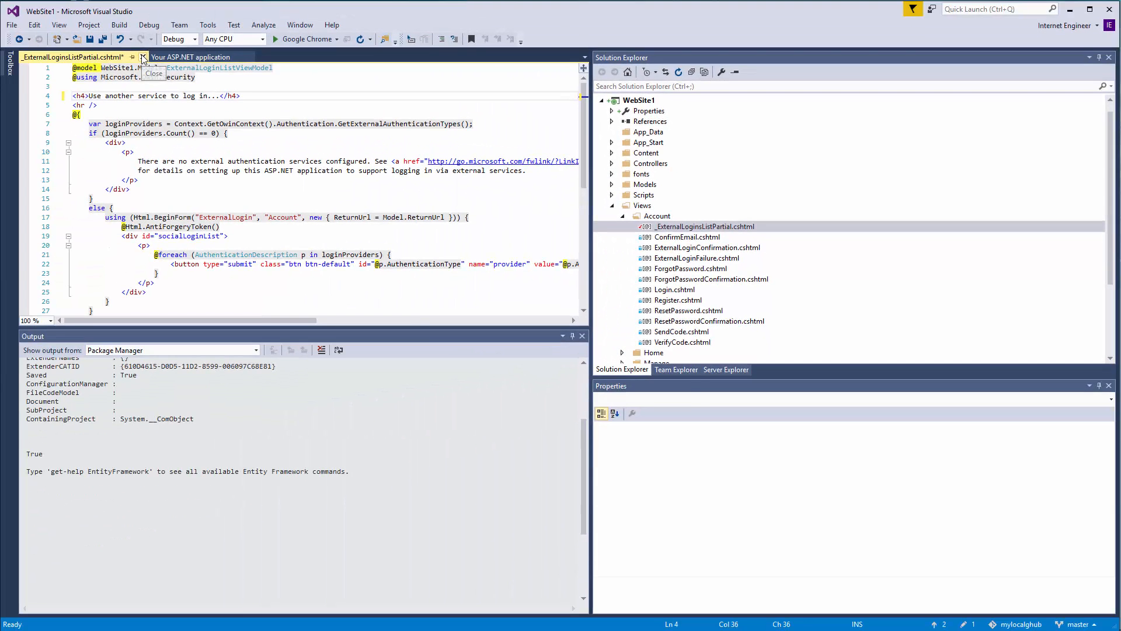
{"action": "left_click", "coordinate": [143, 58]}
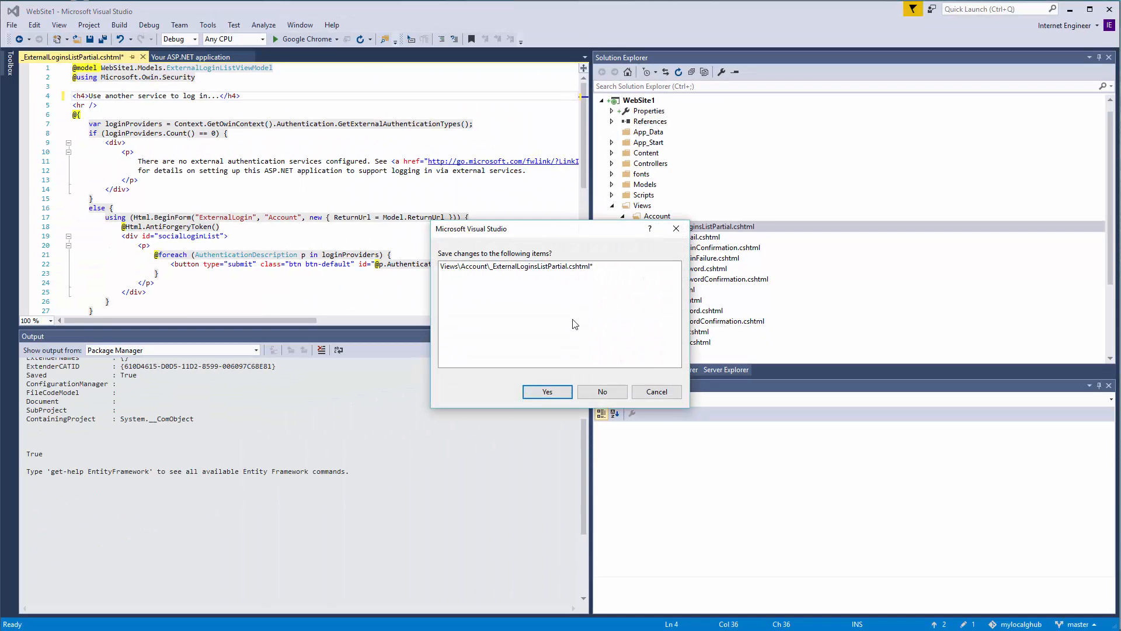
{"action": "left_click", "coordinate": [534, 390]}
Step: Commit the modified _ExternalLoginsListPartial.cshtml to the local master branch with the message "Second Change"
{"action": "right_click", "coordinate": [664, 230]}
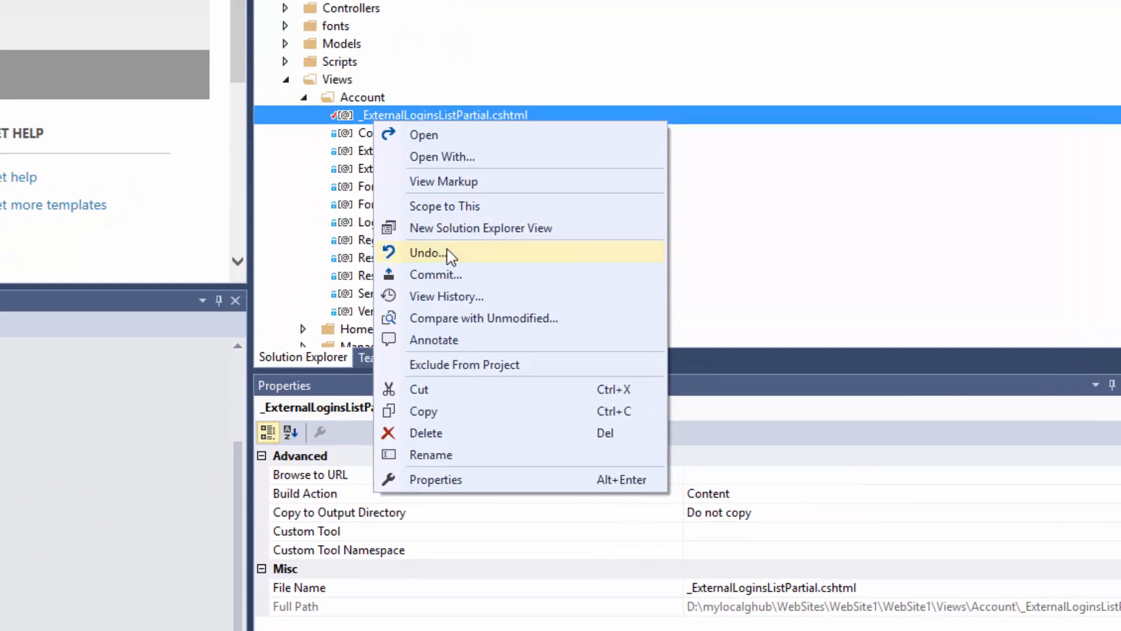
{"action": "left_click", "coordinate": [437, 276]}
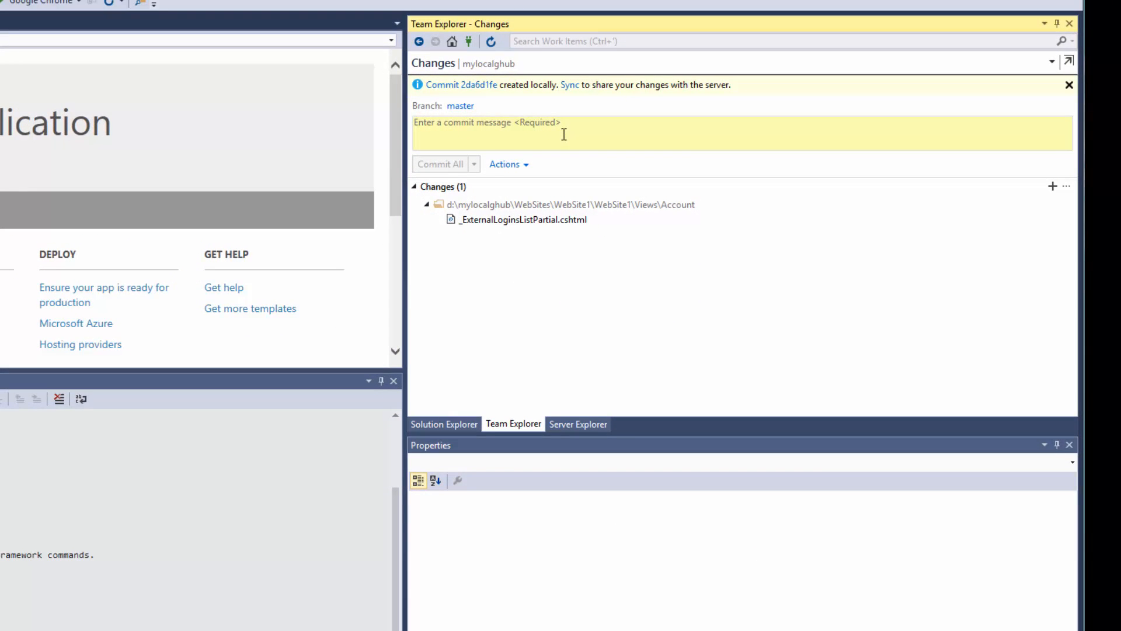
{"action": "type", "text": "Second Chang"}
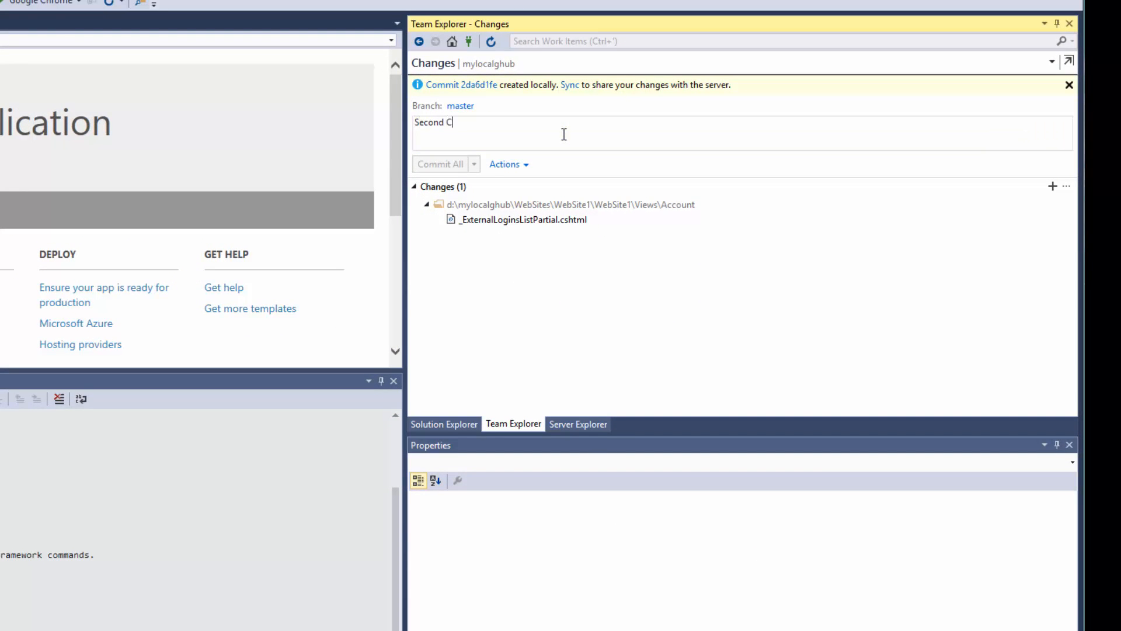
{"action": "type", "text": "e"}
{"action": "left_click", "coordinate": [451, 166]}
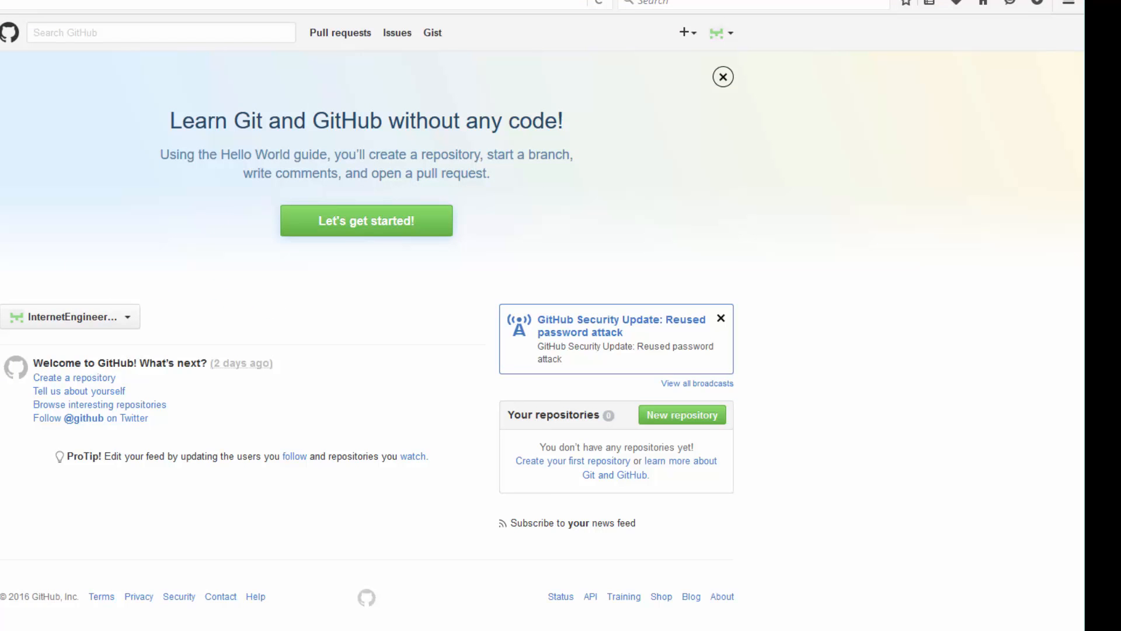
Step: Reload the GitHub home page in the browser to check the account's repository list
{"action": "left_click", "coordinate": [599, 2]}
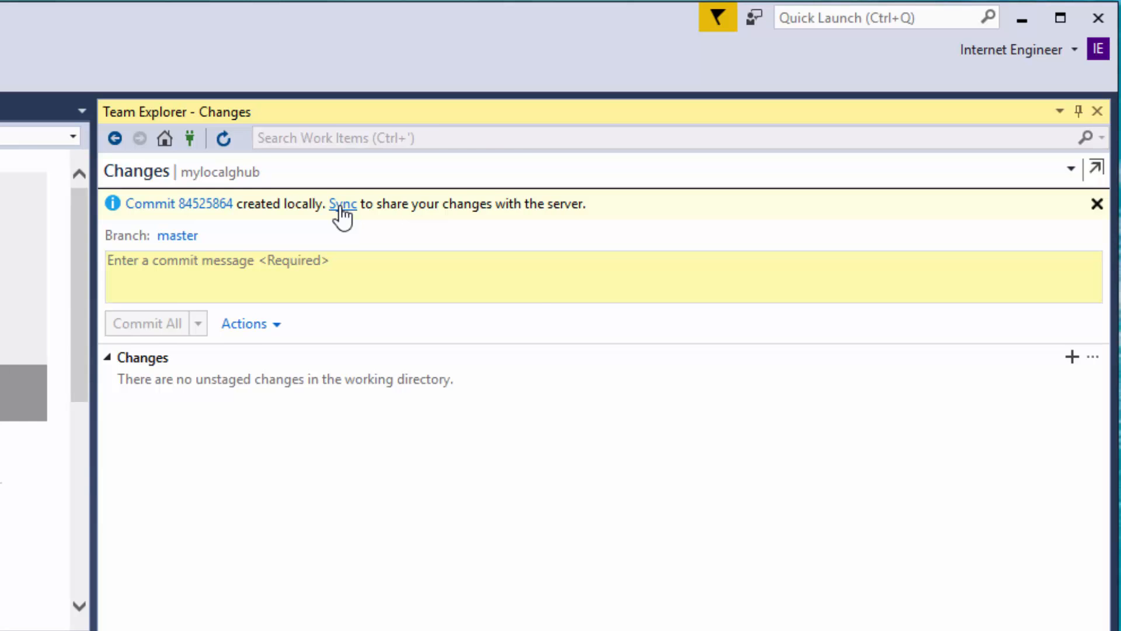
Step: Sync the local commits by publishing the repository to GitHub under the InternetEngineerDemo account as mylocalghub
{"action": "left_click", "coordinate": [340, 206]}
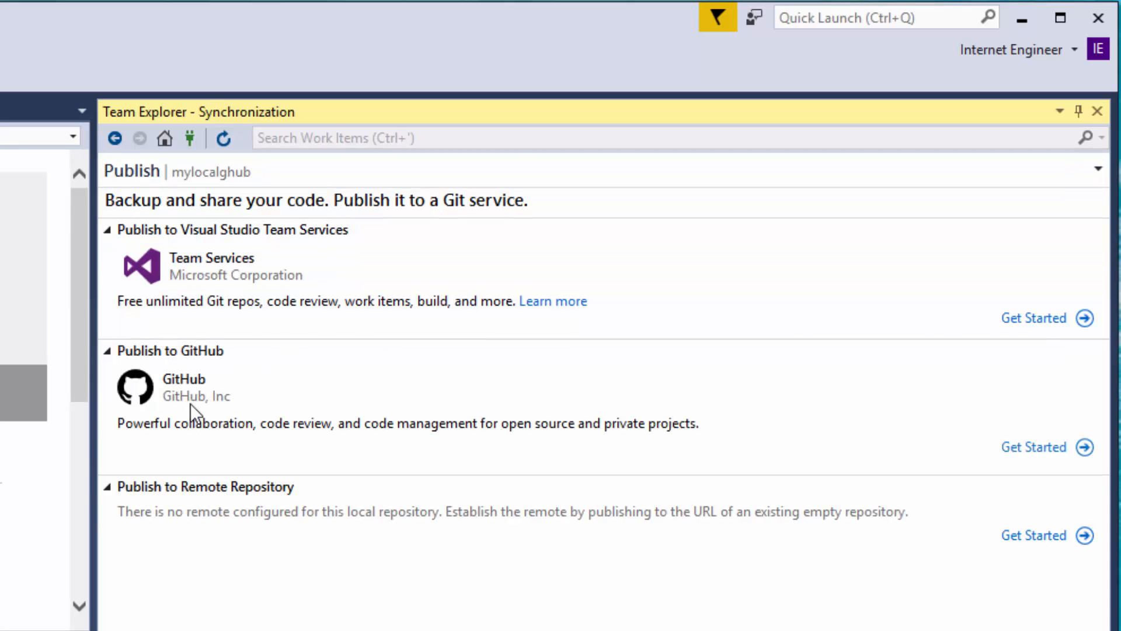
{"action": "left_click", "coordinate": [1033, 448]}
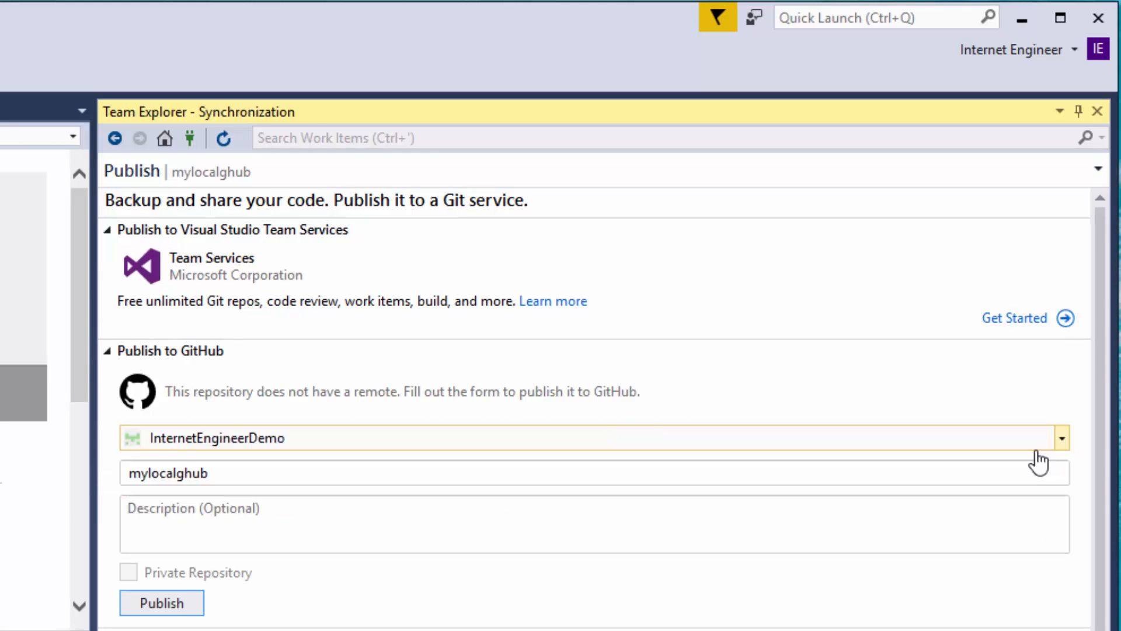
{"action": "double_click", "coordinate": [223, 477]}
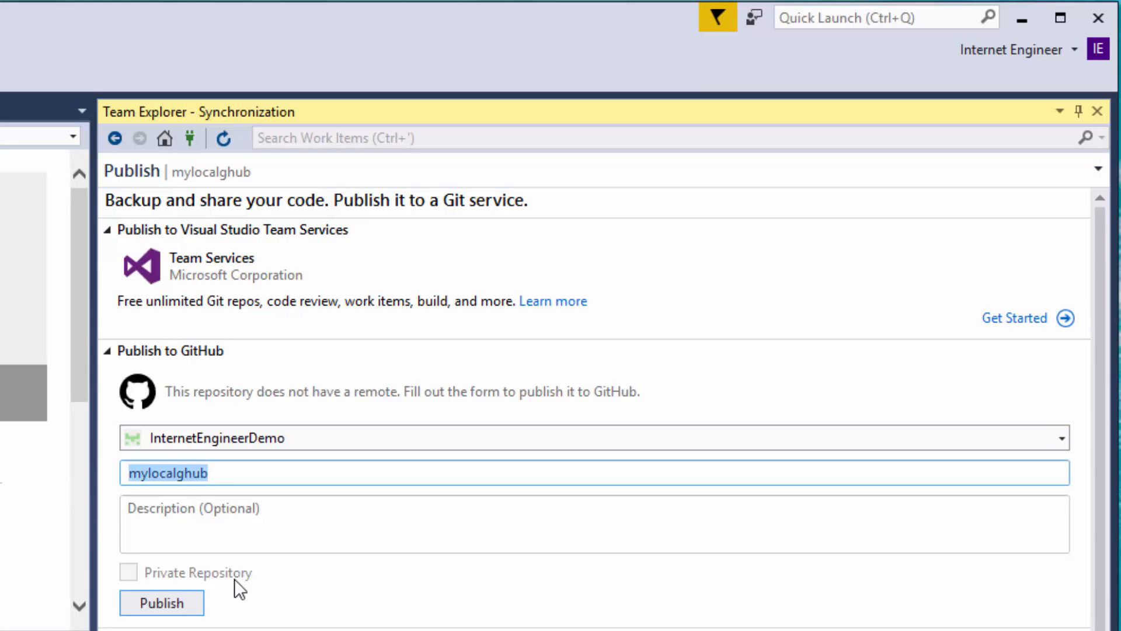
{"action": "left_click", "coordinate": [174, 604]}
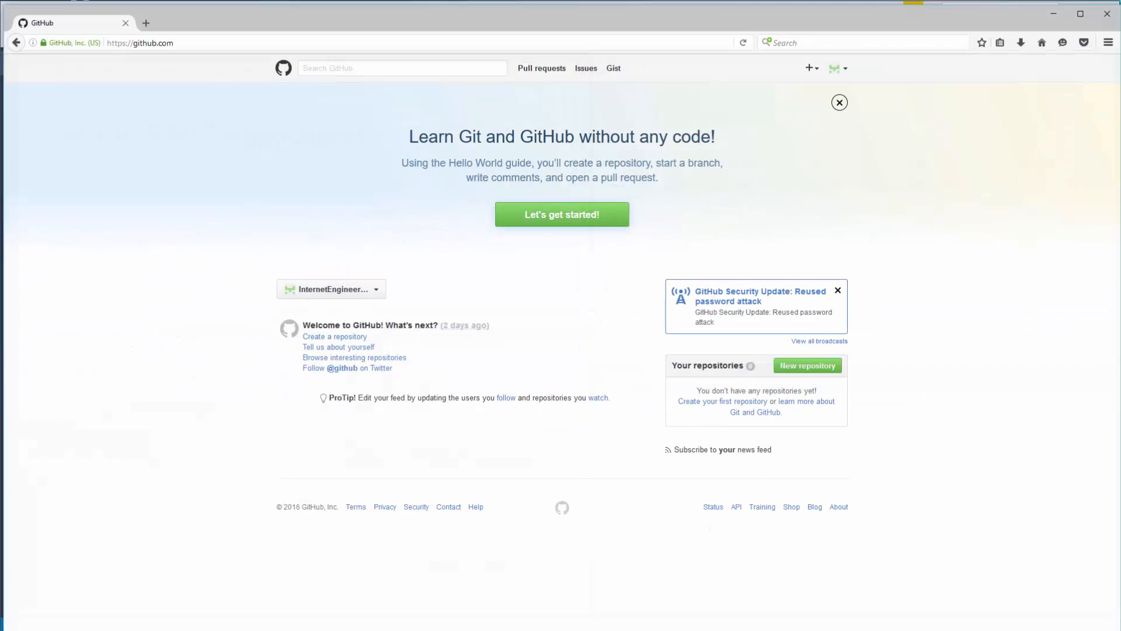
Step: Reload GitHub in the browser and examine the published mylocalghub repository, including its WebSite1 and WebSites folders
{"action": "left_click", "coordinate": [743, 43]}
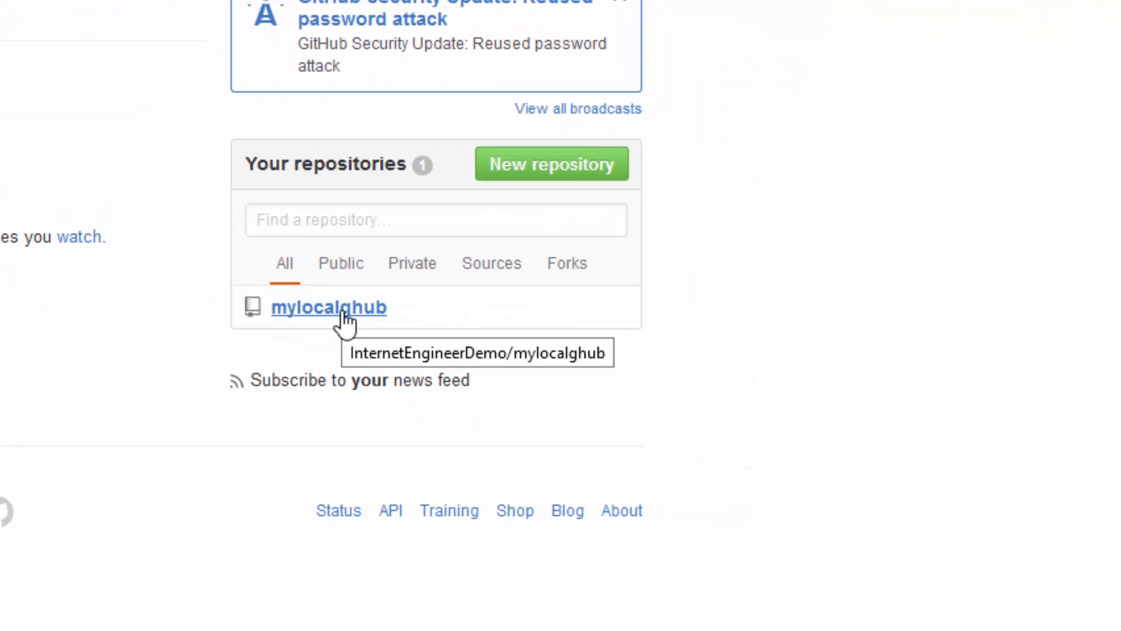
{"action": "left_click", "coordinate": [345, 318]}
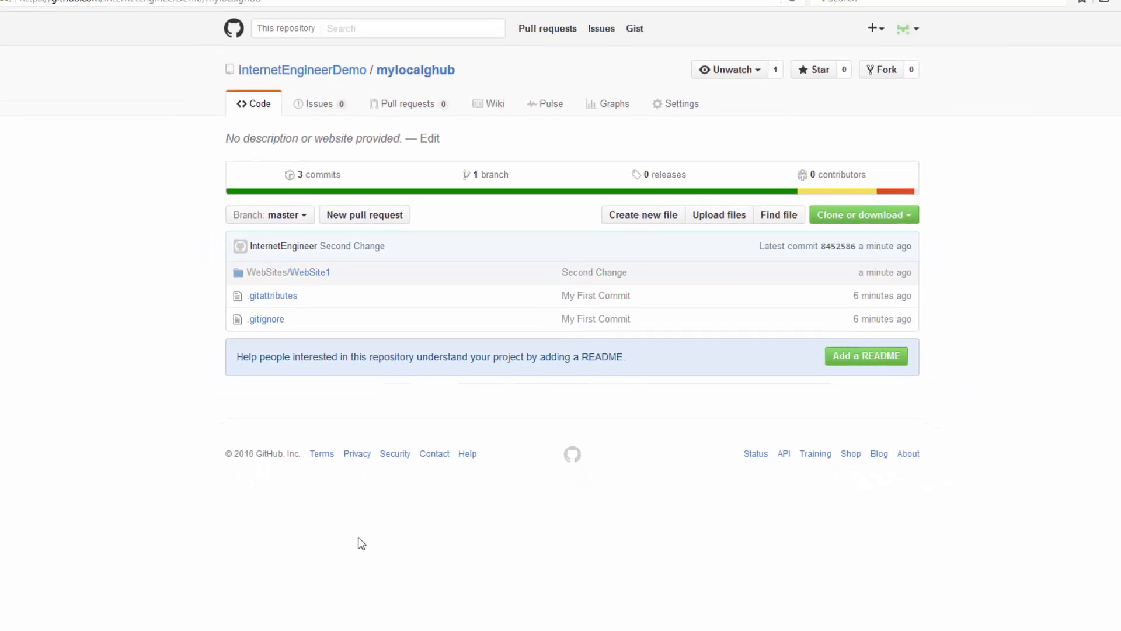
{"action": "left_click", "coordinate": [341, 266]}
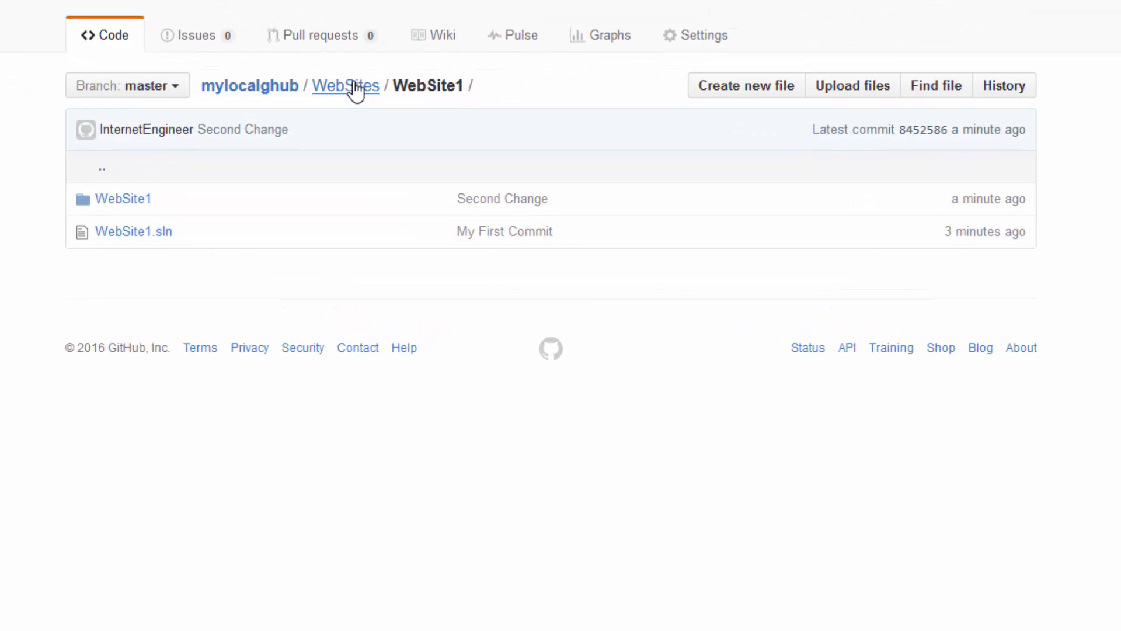
{"action": "left_click", "coordinate": [355, 88]}
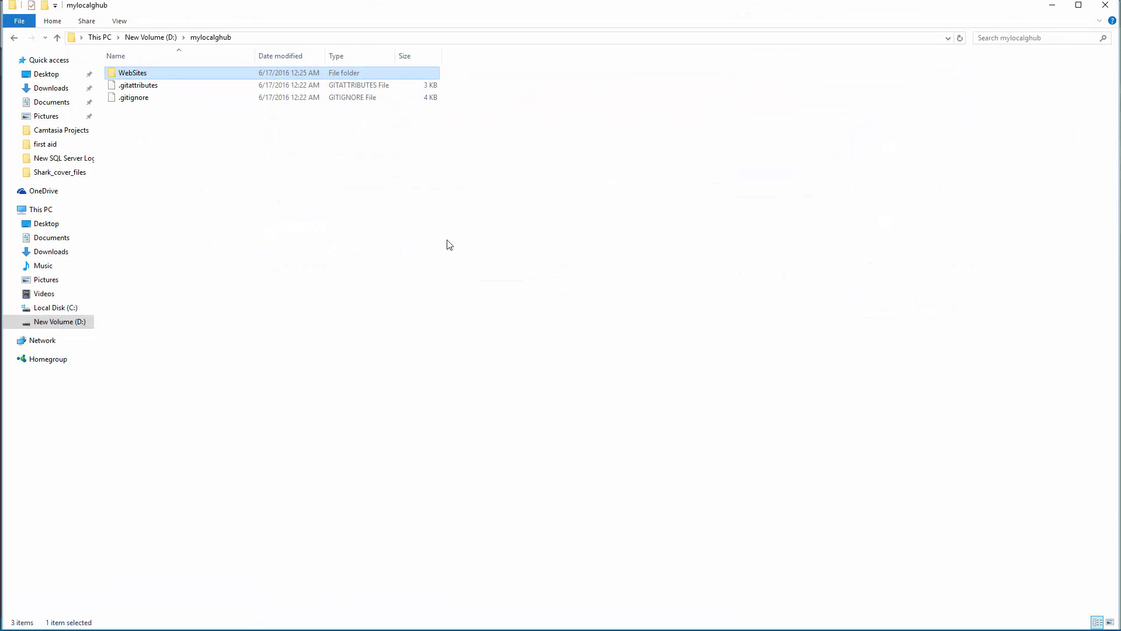
Step: In File Explorer, create a folder named "WebSite 2" inside the WebSites folder of mylocalghub
{"action": "double_click", "coordinate": [144, 74]}
{"action": "right_click", "coordinate": [272, 189]}
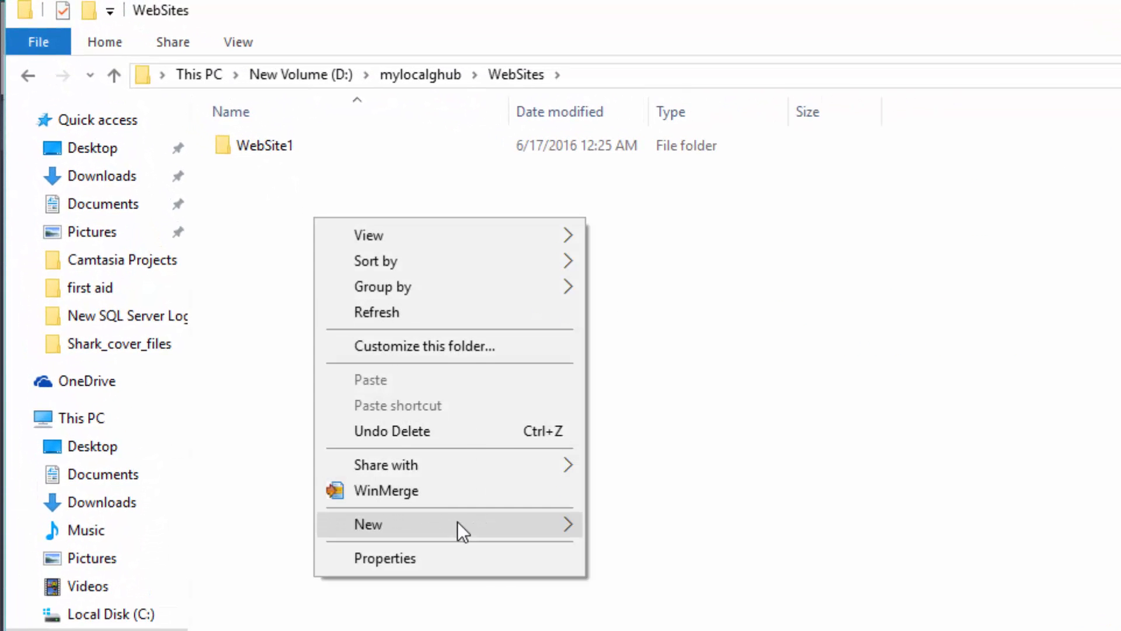
{"action": "mouse_move", "coordinate": [397, 453]}
{"action": "left_click", "coordinate": [581, 450]}
{"action": "type", "text": "W"}
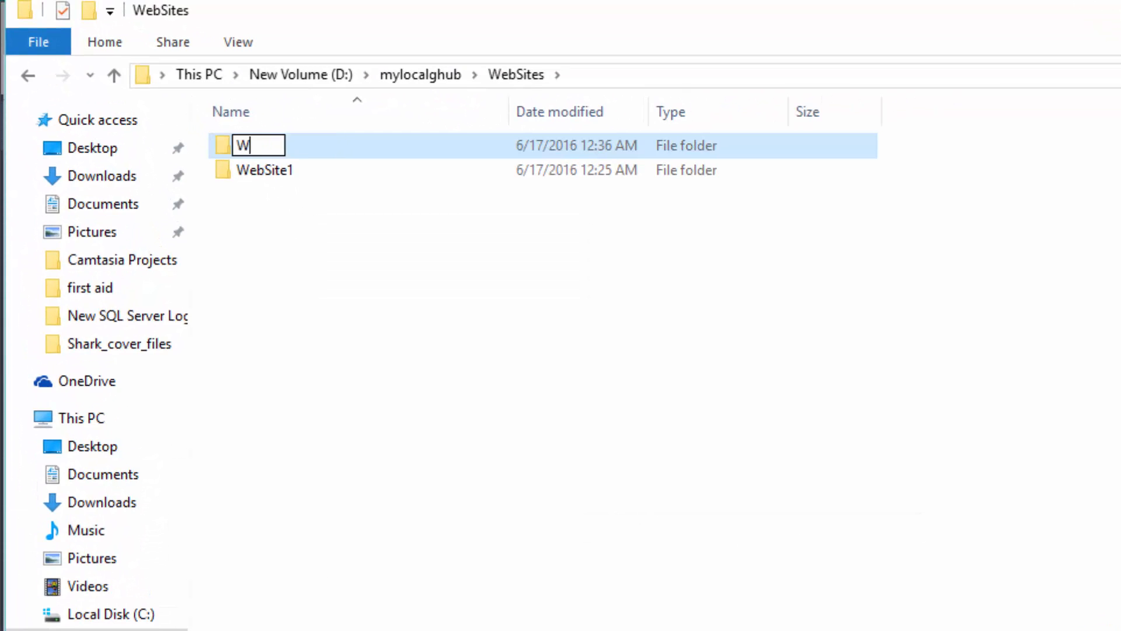
{"action": "type", "text": "eb Site 2"}
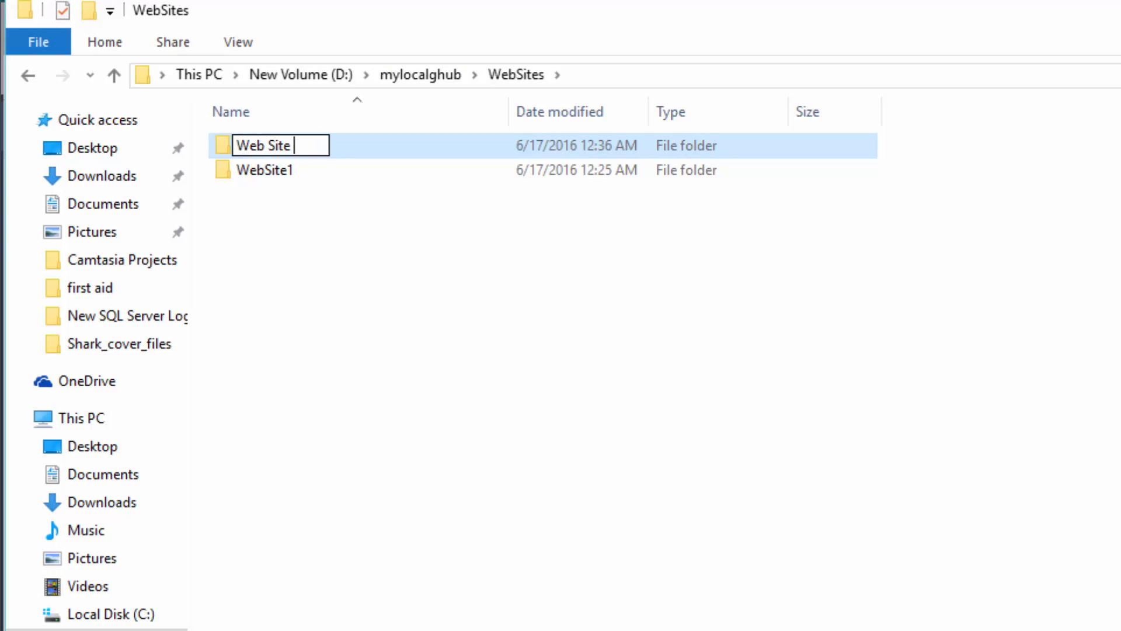
{"action": "key", "text": "Left"}
{"action": "key", "text": "Left"}
{"action": "key", "text": "Left"}
{"action": "key", "text": "Left"}
{"action": "key", "text": "Left"}
{"action": "key", "text": "Left"}
{"action": "key", "text": "BackSpace"}
{"action": "key", "text": "Return"}
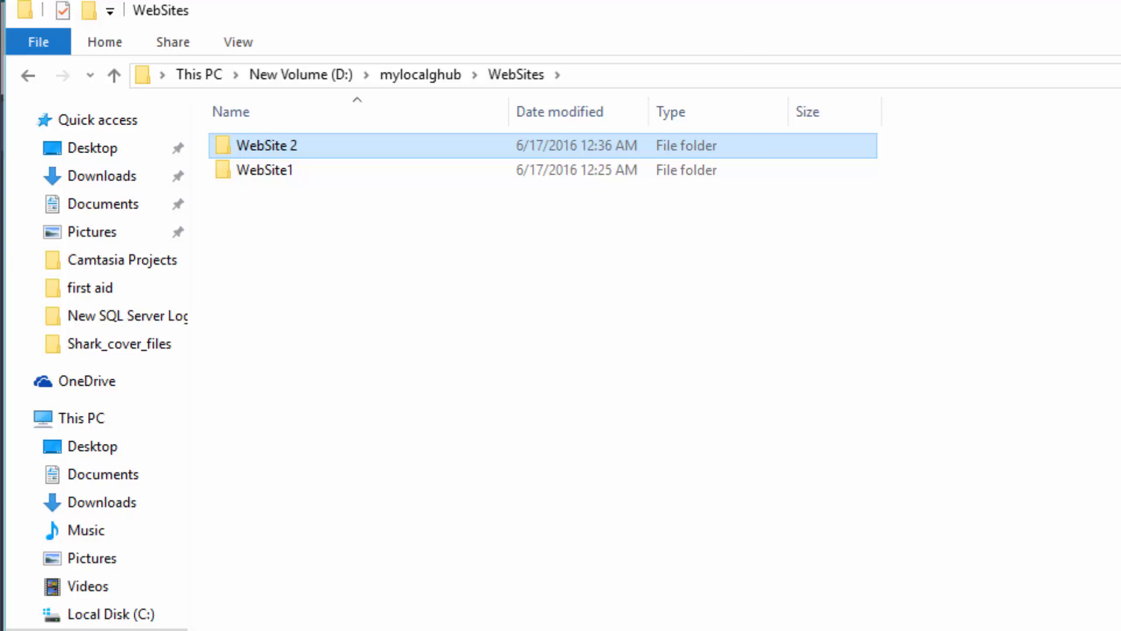